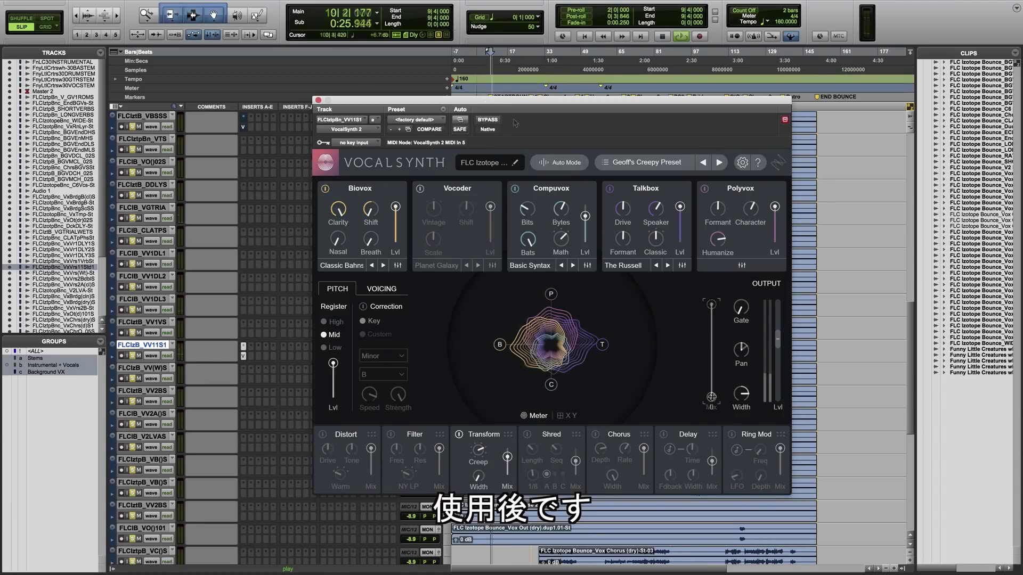
# Raise VocalSynth's output Mix from minimum to about 52 and on to maximum while the song plays, and stop playback
pyautogui.moveTo(711, 397); pyautogui.dragTo(712, 343)
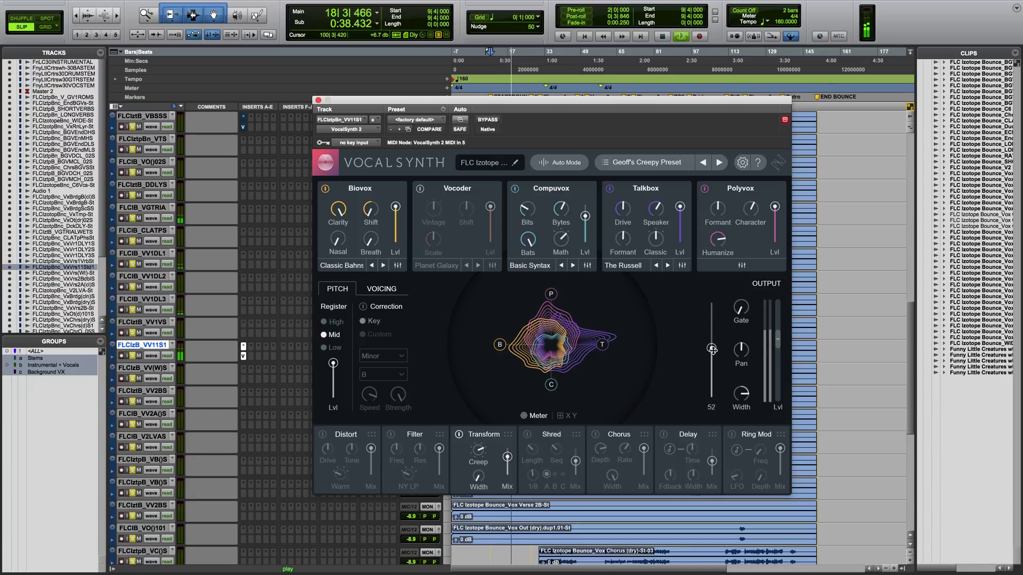
pyautogui.moveTo(711, 305)
pyautogui.mouseDown()
pyautogui.moveTo(713, 359)
pyautogui.moveTo(711, 303)
pyautogui.mouseUp()
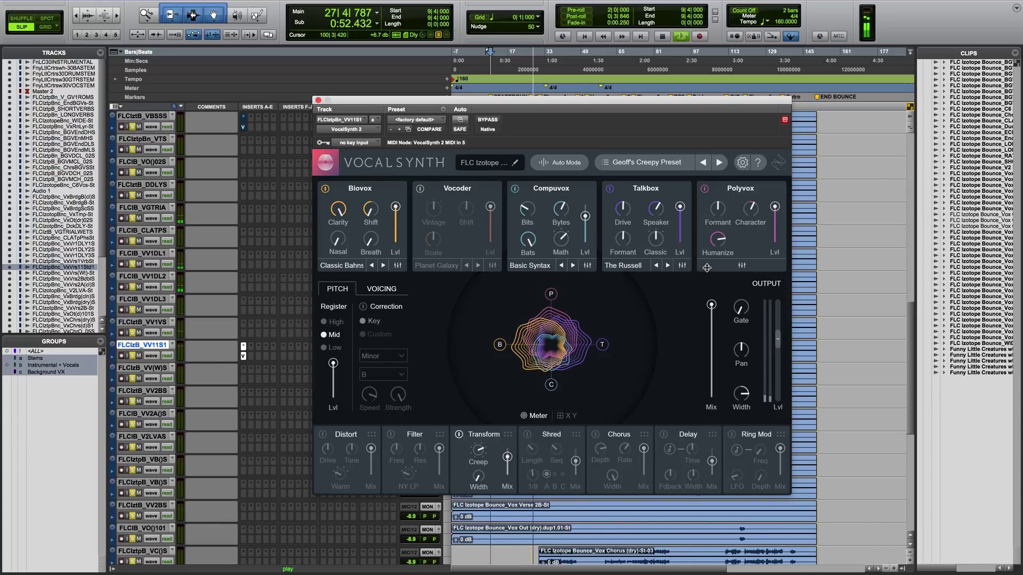
pyautogui.press('space')
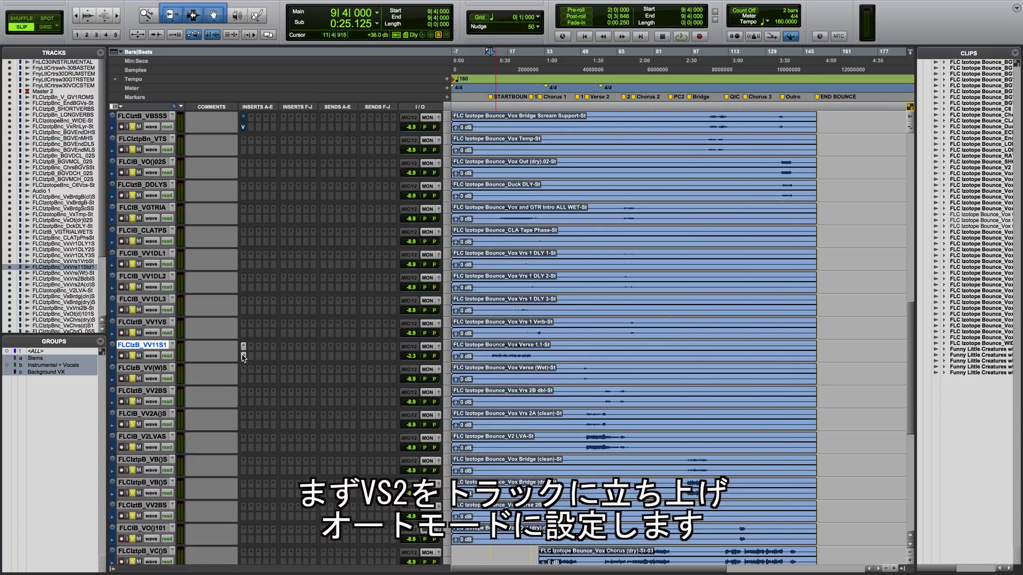
# Open VocalSynth 2 on the selected Verse 1.1 vocal track and set it to Auto mode
pyautogui.click(243, 356)
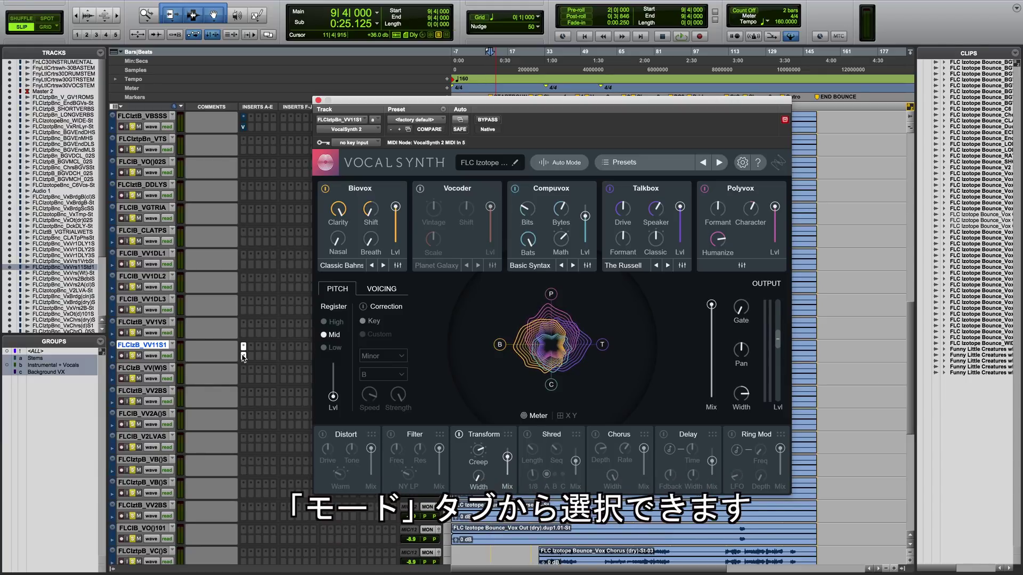
pyautogui.click(567, 164)
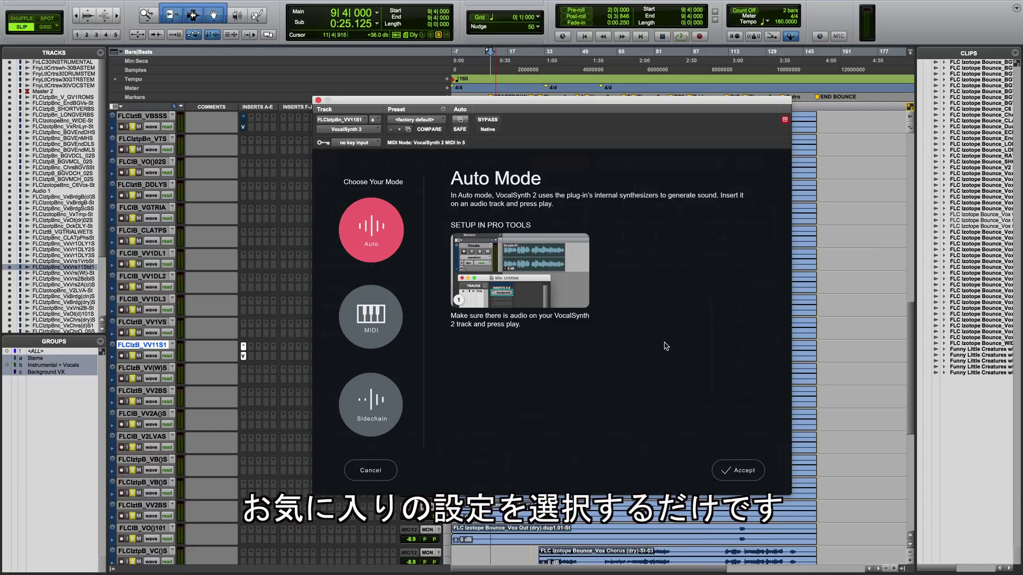
pyautogui.click(737, 471)
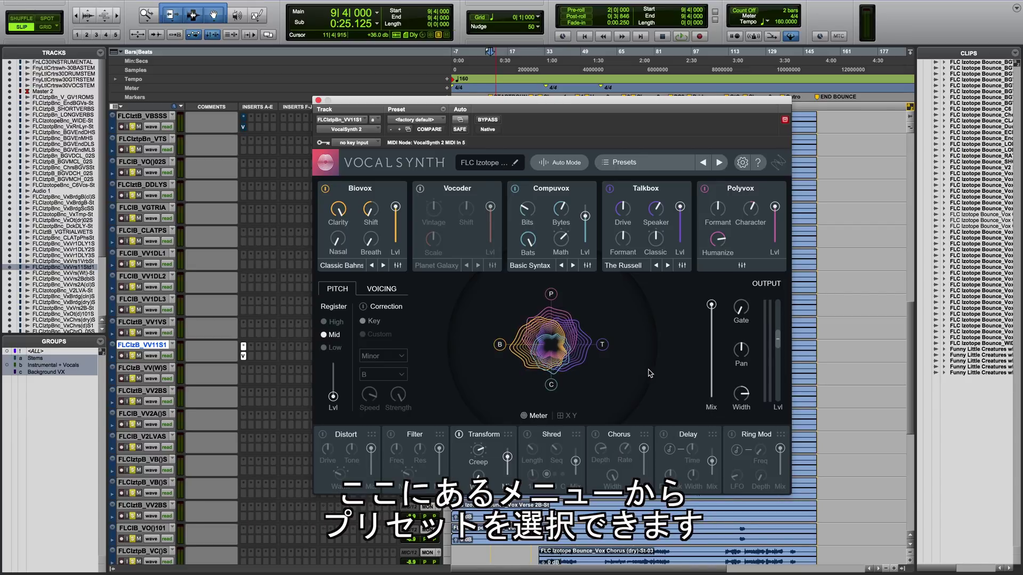
# Load the Creepy Spirits preset from the Monstrous group of the Auto Mode Presets
pyautogui.click(648, 169)
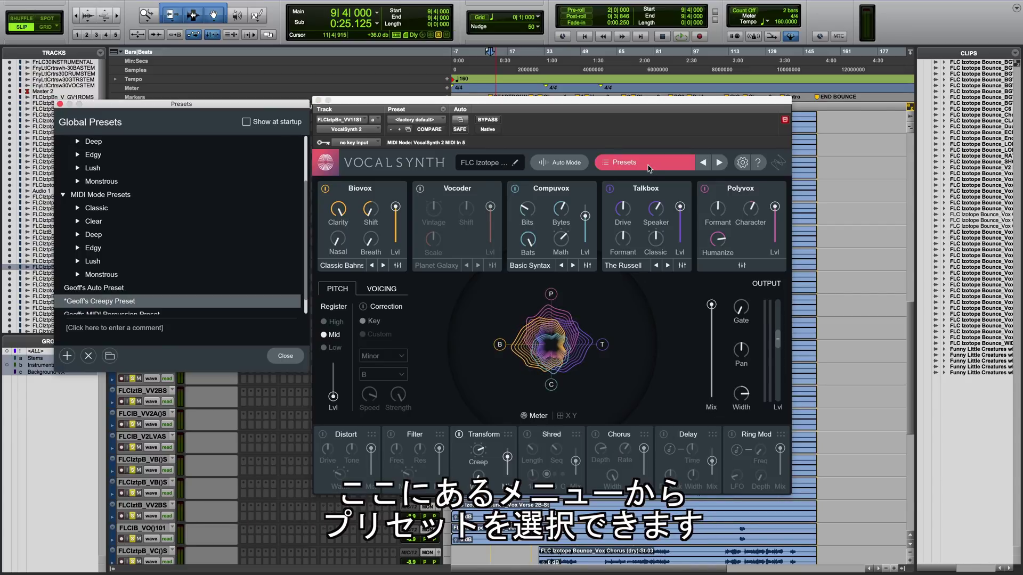
pyautogui.scroll(4, 184, 244)
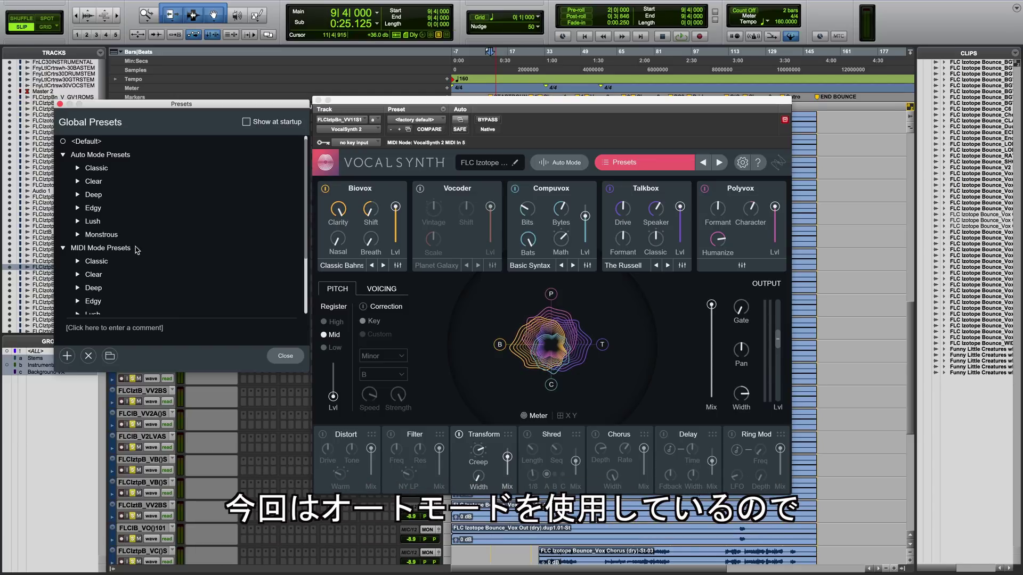
pyautogui.click(78, 235)
pyautogui.scroll(-1, 106, 261)
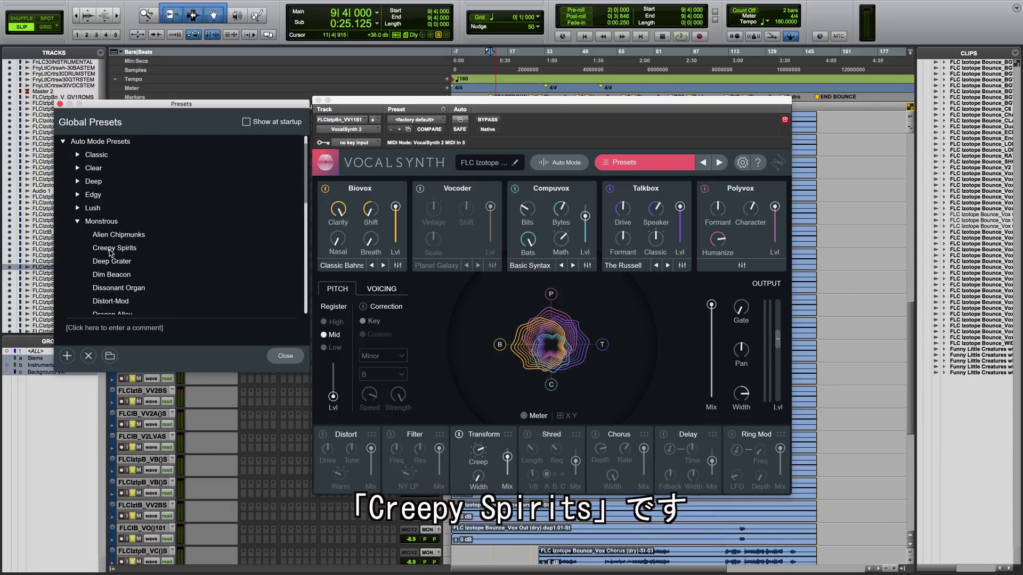
pyautogui.click(110, 250)
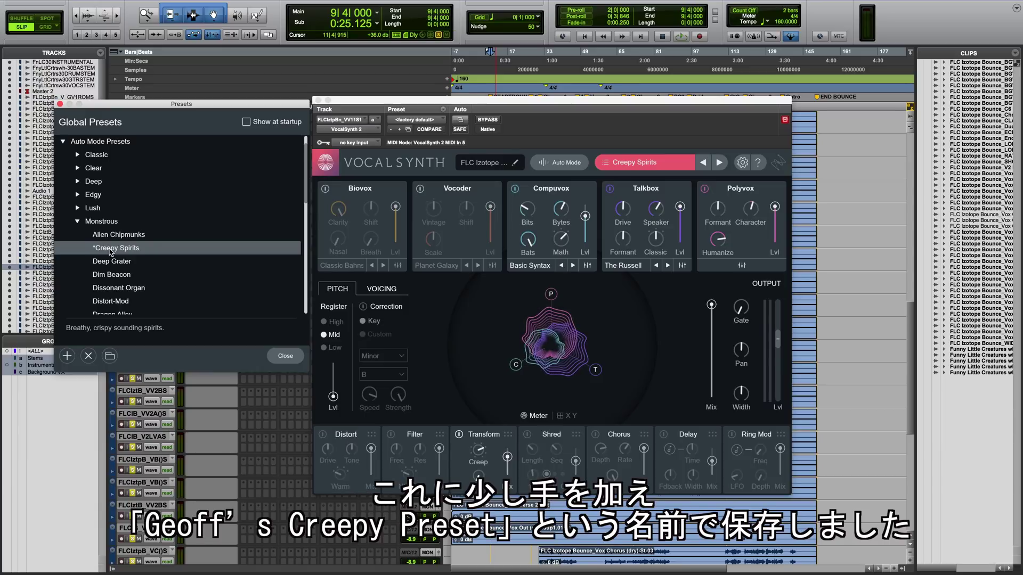
# Load the custom Creepy Preset saved below the factory preset groups
pyautogui.scroll(-10, 110, 251)
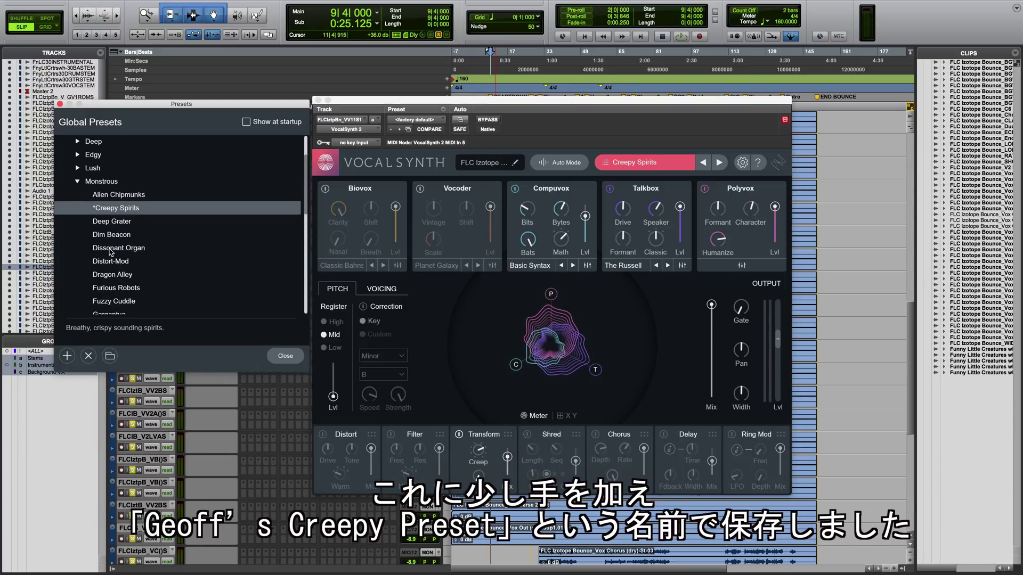
pyautogui.scroll(-1, 110, 252)
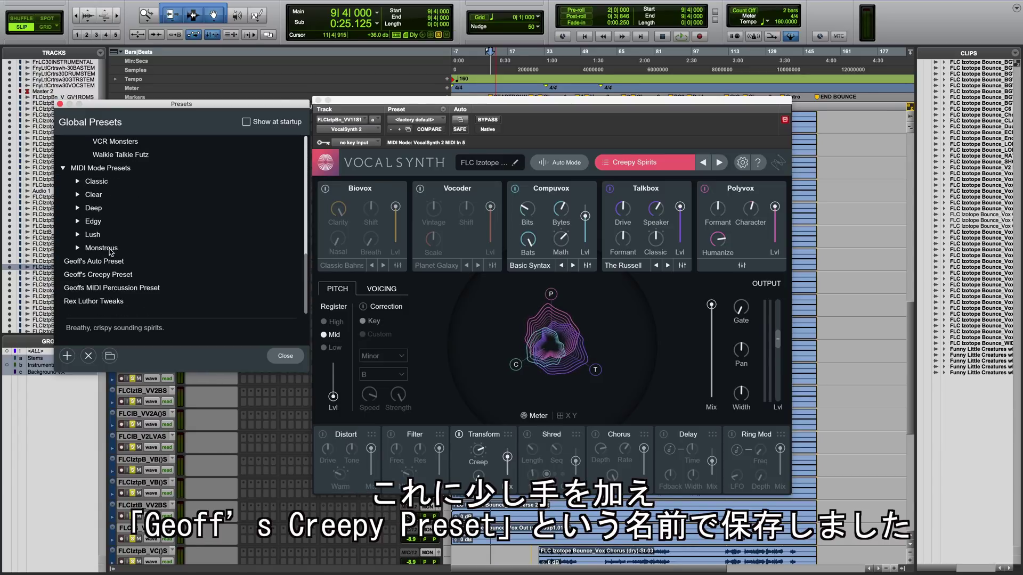
pyautogui.click(99, 274)
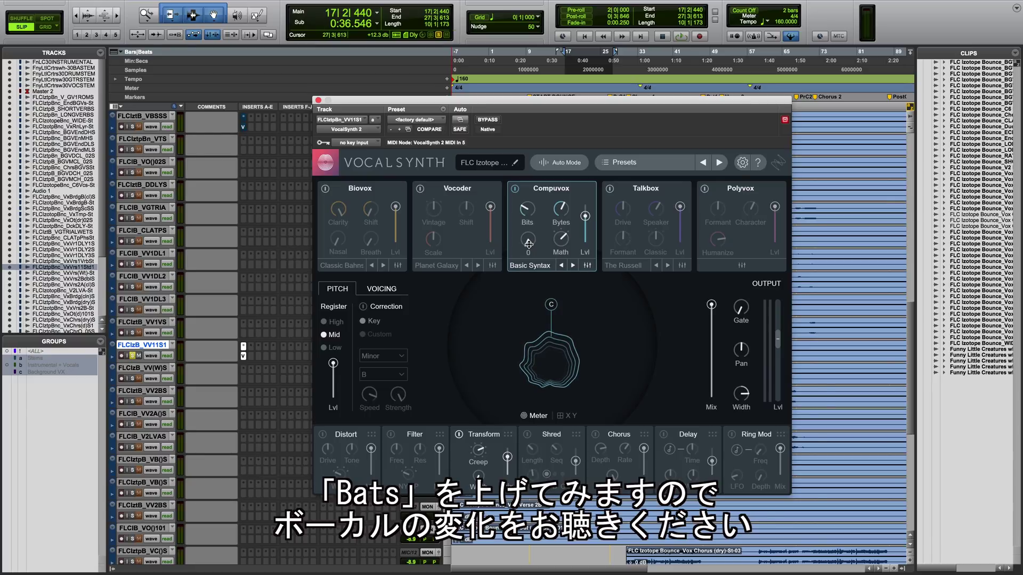
# Sweep Compuvox's Bats between about 4 and 100 while the vocal plays, leaving it at 100
pyautogui.press('space')
pyautogui.moveTo(528, 244); pyautogui.dragTo(509, 104)
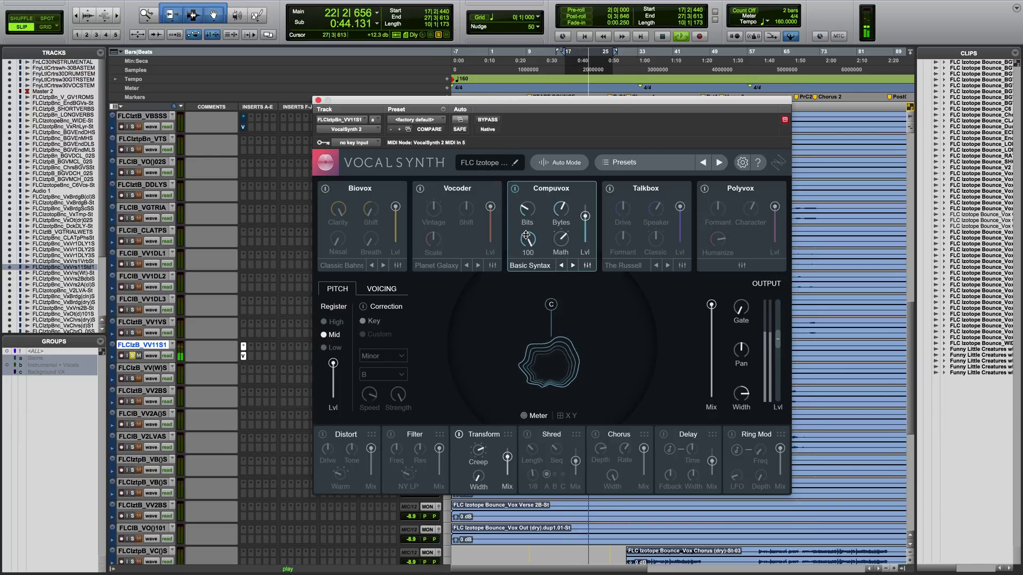
pyautogui.moveTo(526, 235); pyautogui.dragTo(533, 351)
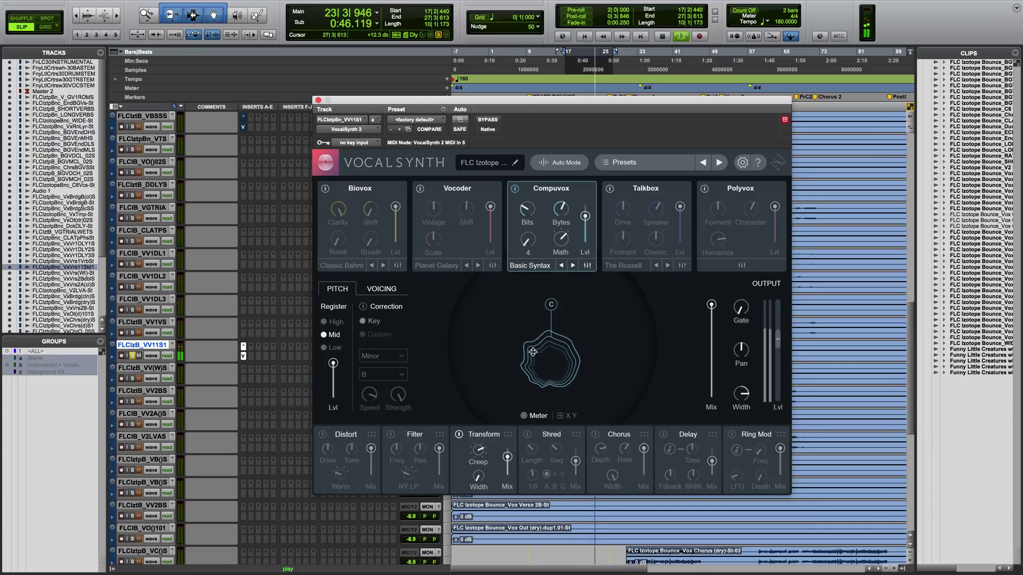
pyautogui.press('space')
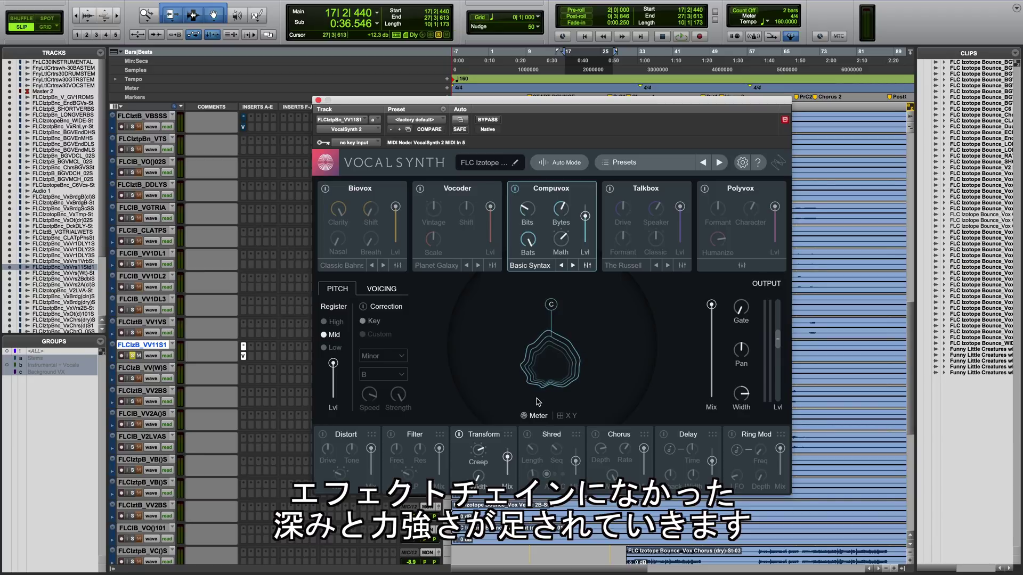
# Compare the playing vocal with the Biovox module on and off, leaving Biovox enabled
pyautogui.click(325, 190)
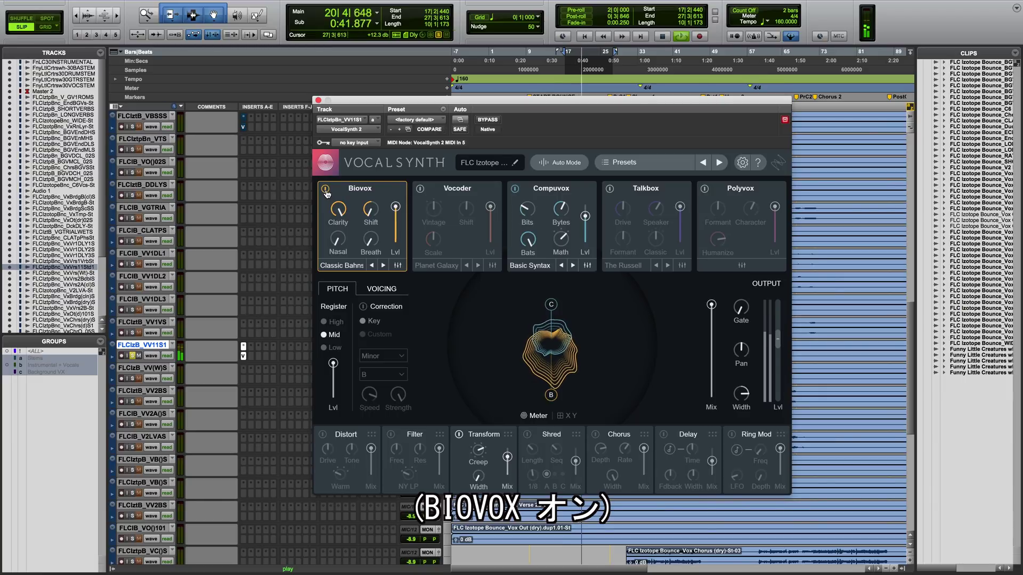
pyautogui.click(325, 191)
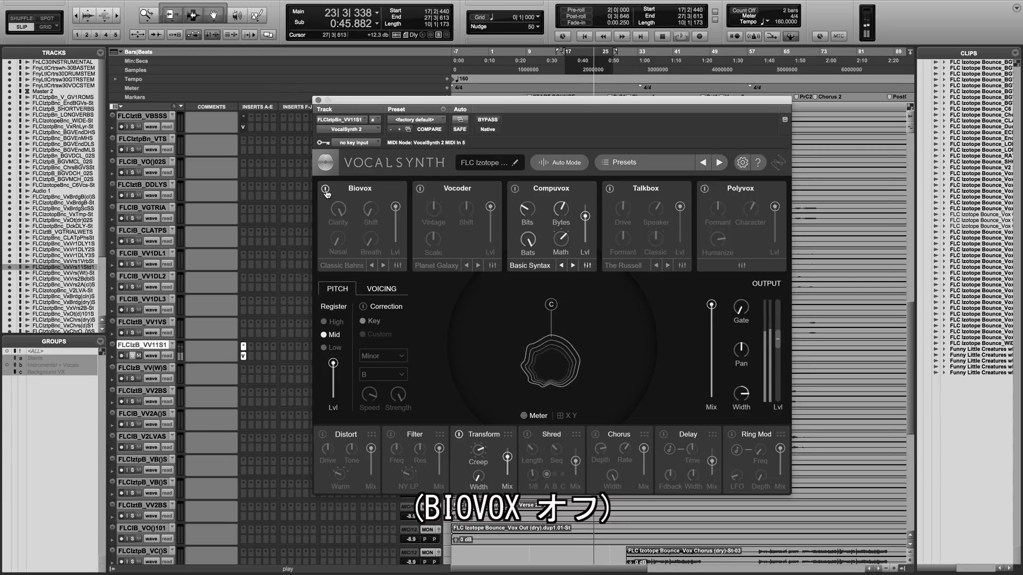
pyautogui.click(326, 190)
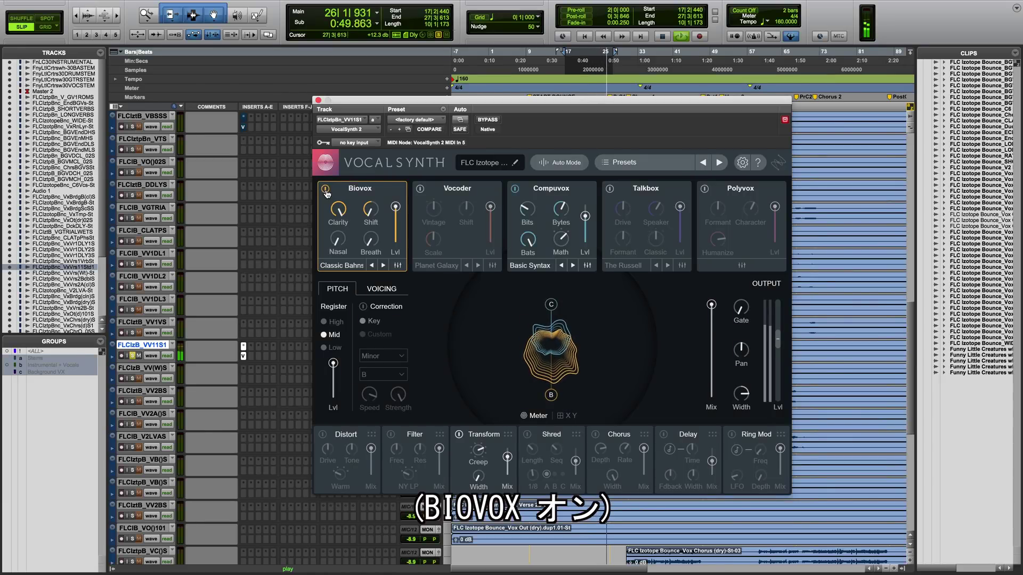
pyautogui.press('space')
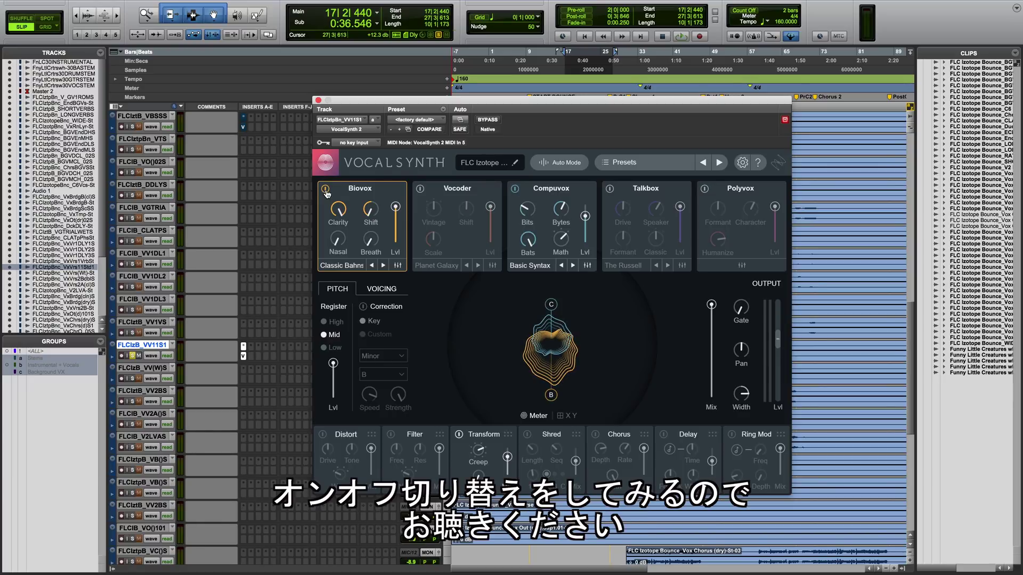
# Compare the playing vocal with the Talkbox module on and off, leaving Talkbox enabled
pyautogui.click(610, 189)
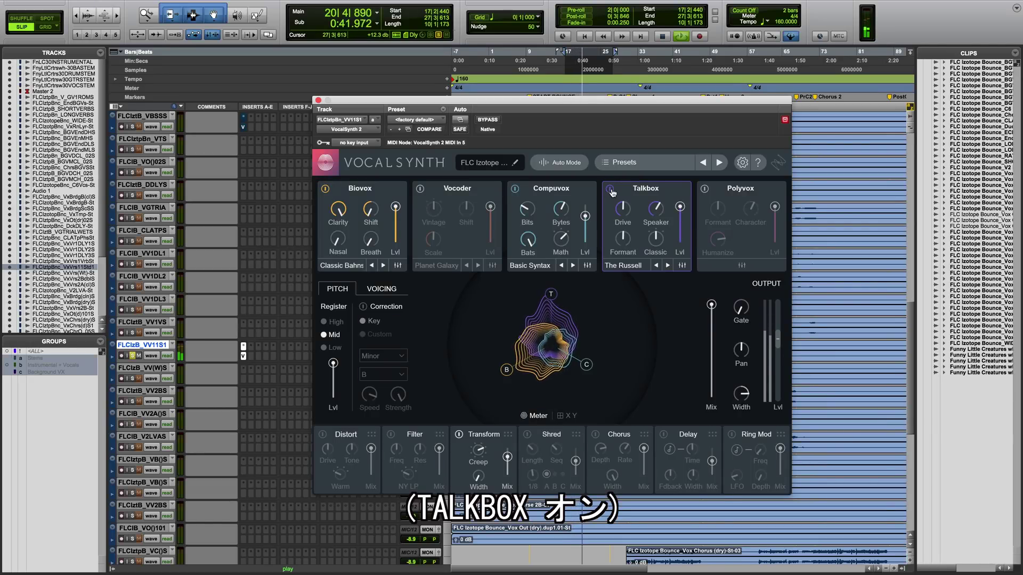
pyautogui.click(610, 189)
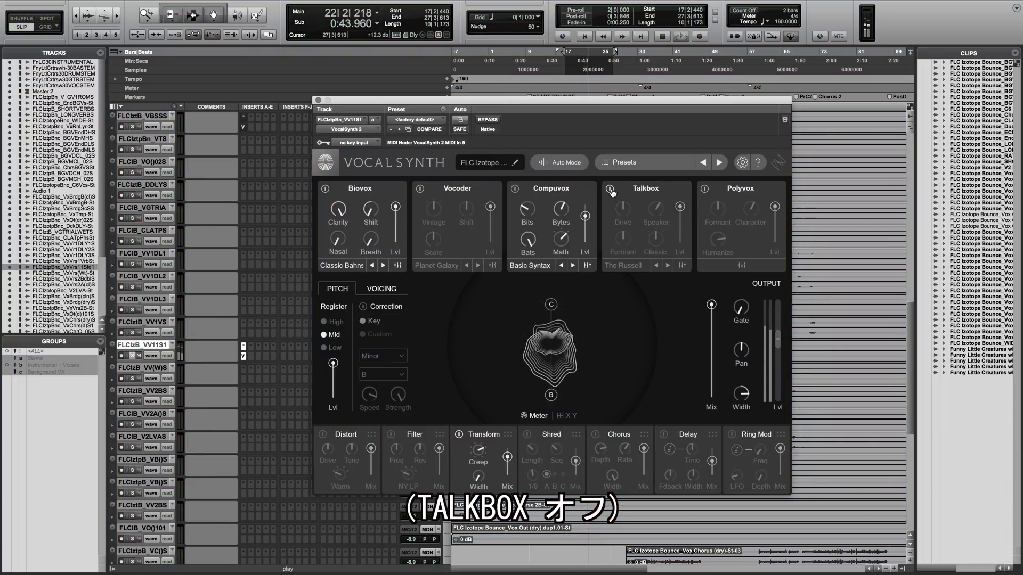
pyautogui.click(610, 189)
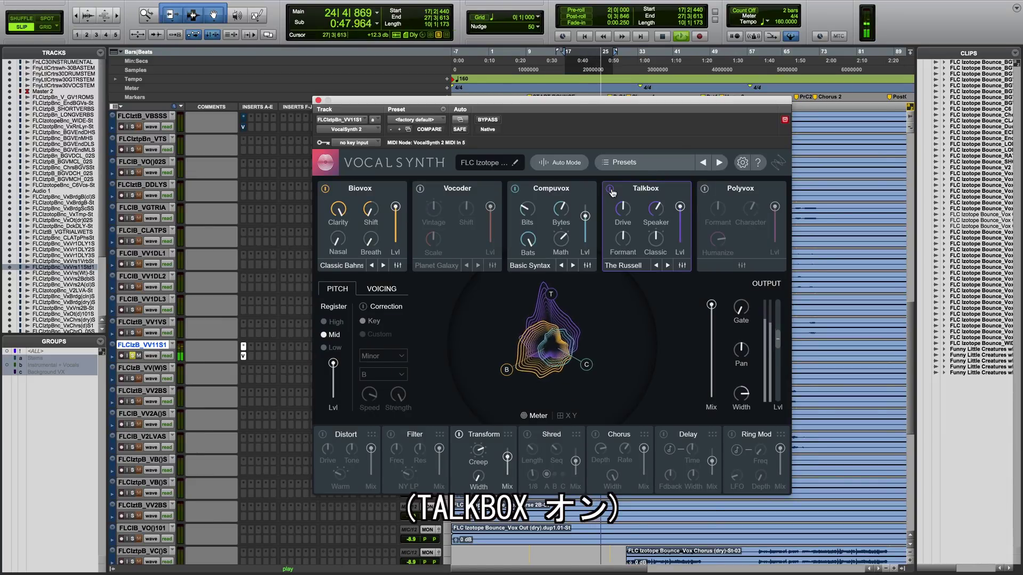
pyautogui.click(611, 189)
pyautogui.click(611, 190)
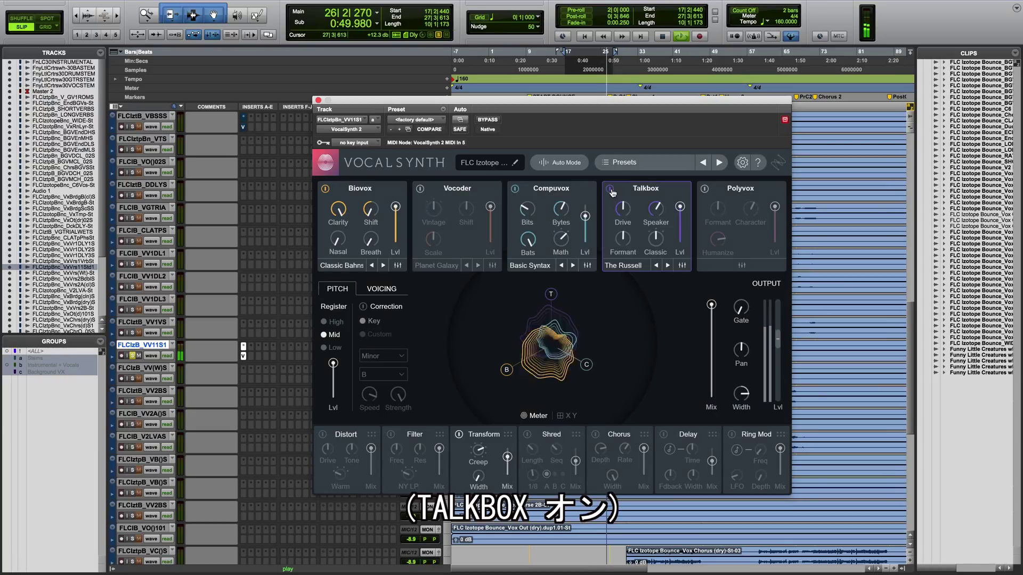
pyautogui.press('space')
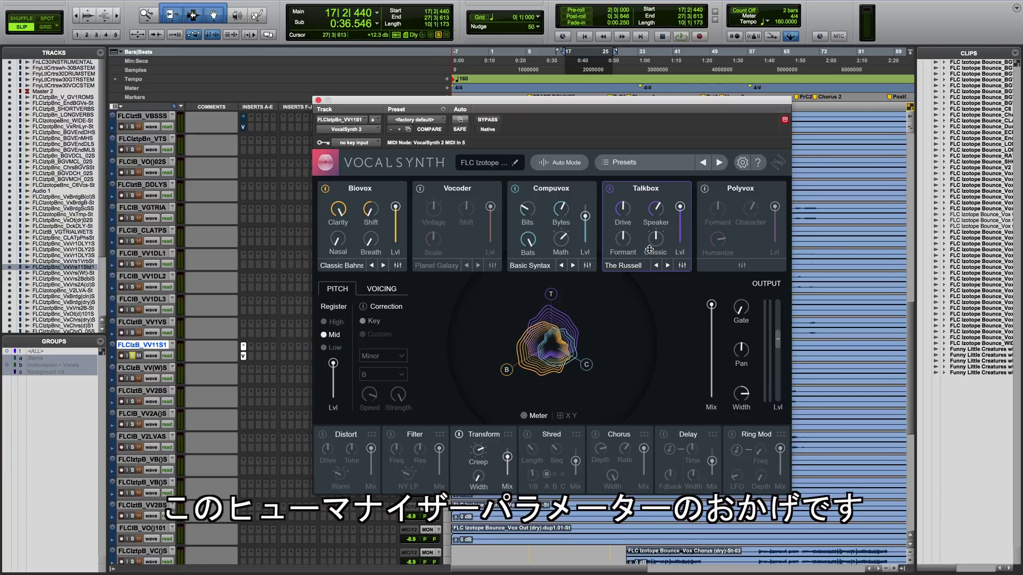
# Enable the Polyvox module and raise its Humanize amount to 100 while auditioning the vocal
pyautogui.click(705, 189)
pyautogui.moveTo(723, 242)
pyautogui.mouseDown()
pyautogui.moveTo(722, 265)
pyautogui.moveTo(721, 250)
pyautogui.mouseUp()
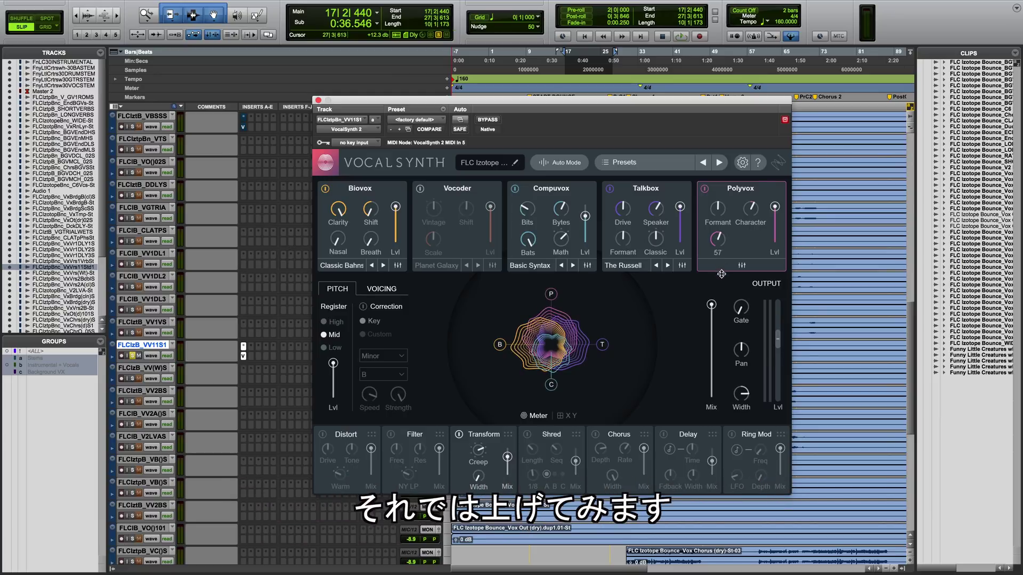
pyautogui.press('space')
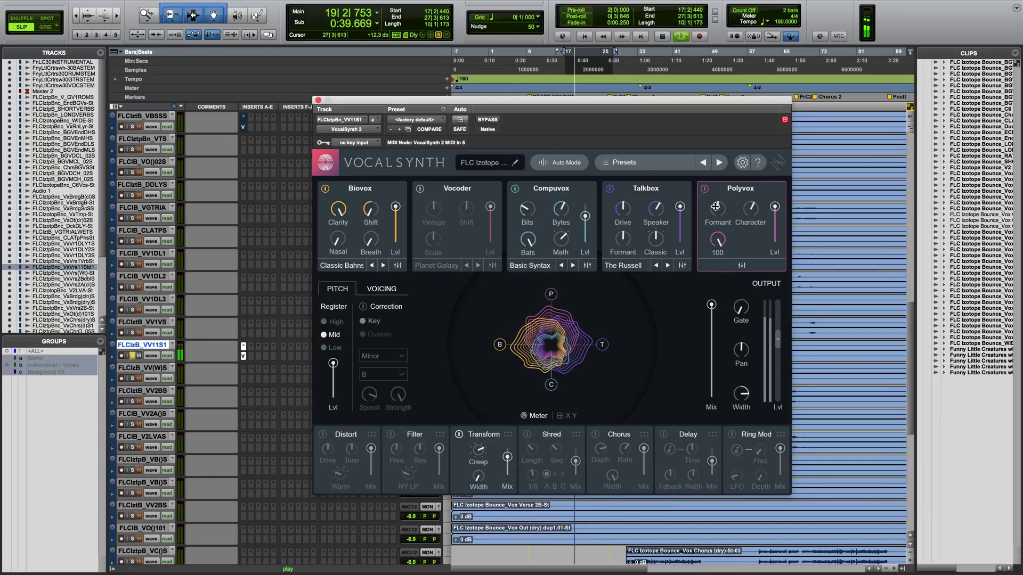
# Compare the playing vocal with the Polyvox module off and on, leaving Polyvox enabled
pyautogui.click(705, 189)
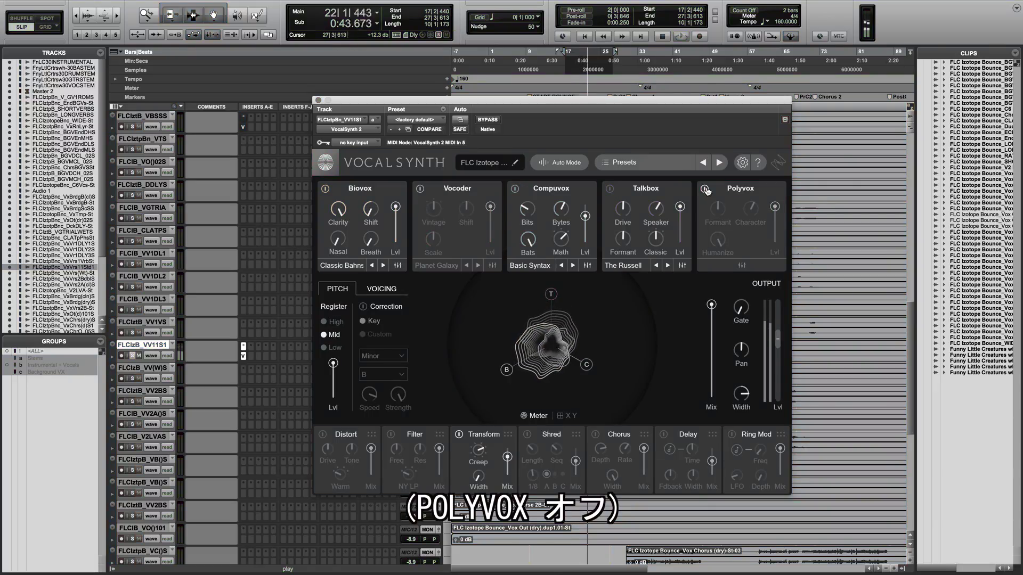
pyautogui.click(704, 189)
pyautogui.click(705, 189)
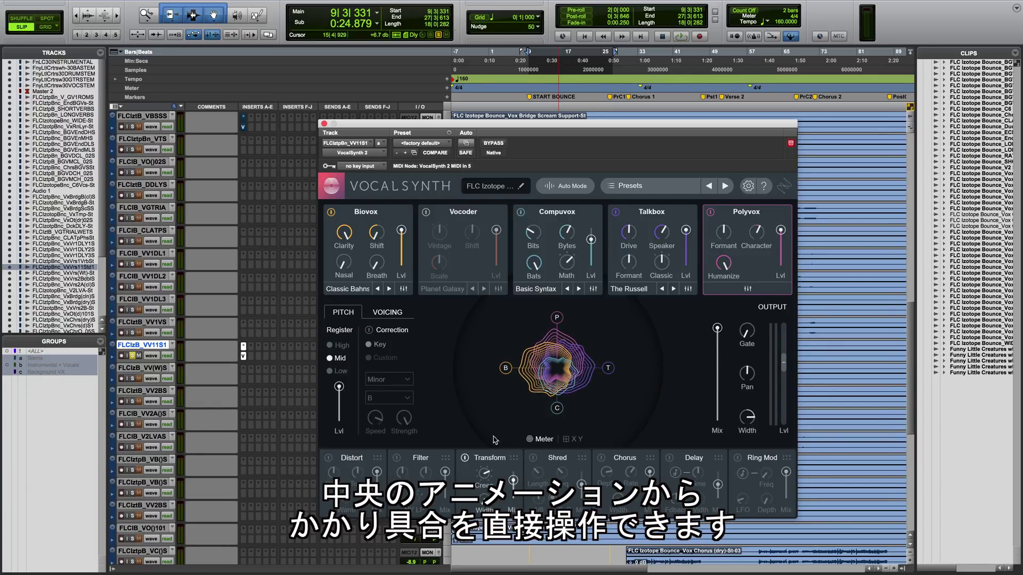
# Try the Compuvox, Talkbox and Polyvox level nodes in the central animation, leaving Compuvox at full level
pyautogui.moveTo(556, 408)
pyautogui.mouseDown()
pyautogui.moveTo(556, 399)
pyautogui.moveTo(559, 422)
pyautogui.moveTo(557, 393)
pyautogui.moveTo(558, 421)
pyautogui.moveTo(558, 401)
pyautogui.mouseUp()
pyautogui.moveTo(616, 370)
pyautogui.mouseDown()
pyautogui.moveTo(596, 370)
pyautogui.moveTo(616, 370)
pyautogui.mouseUp()
pyautogui.moveTo(557, 319)
pyautogui.mouseDown()
pyautogui.moveTo(558, 341)
pyautogui.moveTo(561, 313)
pyautogui.mouseUp()
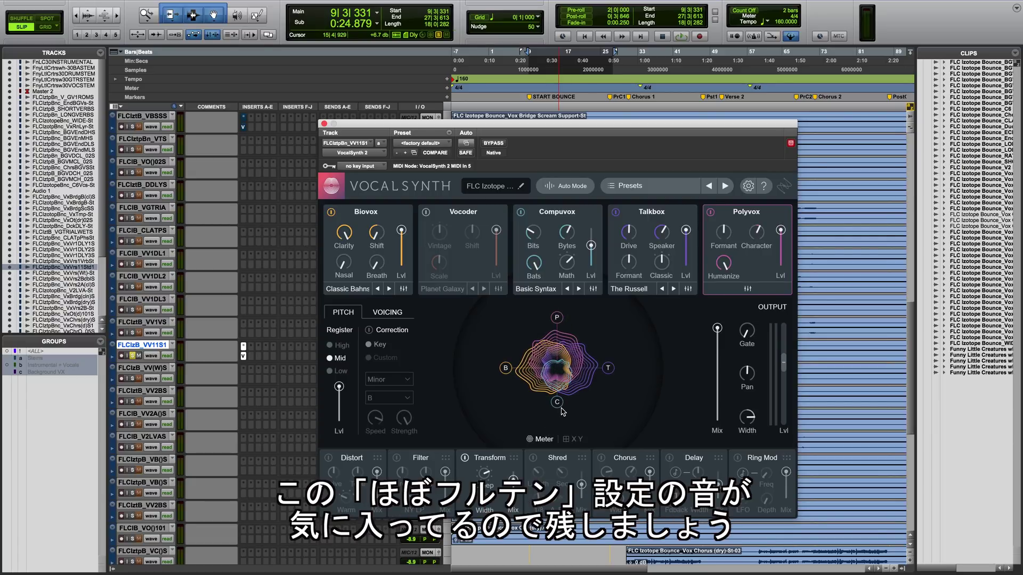
pyautogui.moveTo(560, 405); pyautogui.dragTo(560, 422)
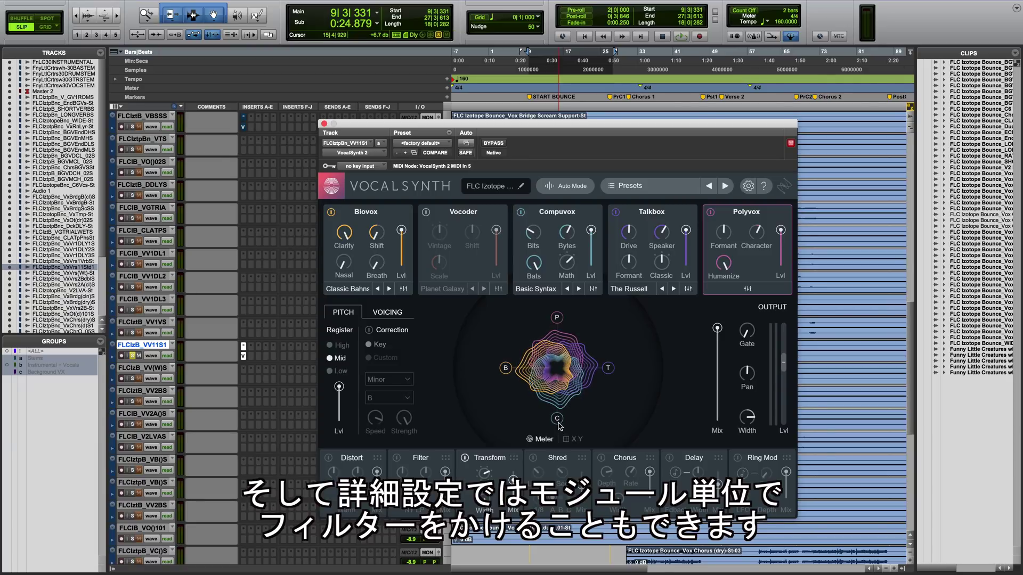
# Pan Compuvox slightly to the right and Polyvox to 41L in the modules' advanced settings
pyautogui.click(595, 289)
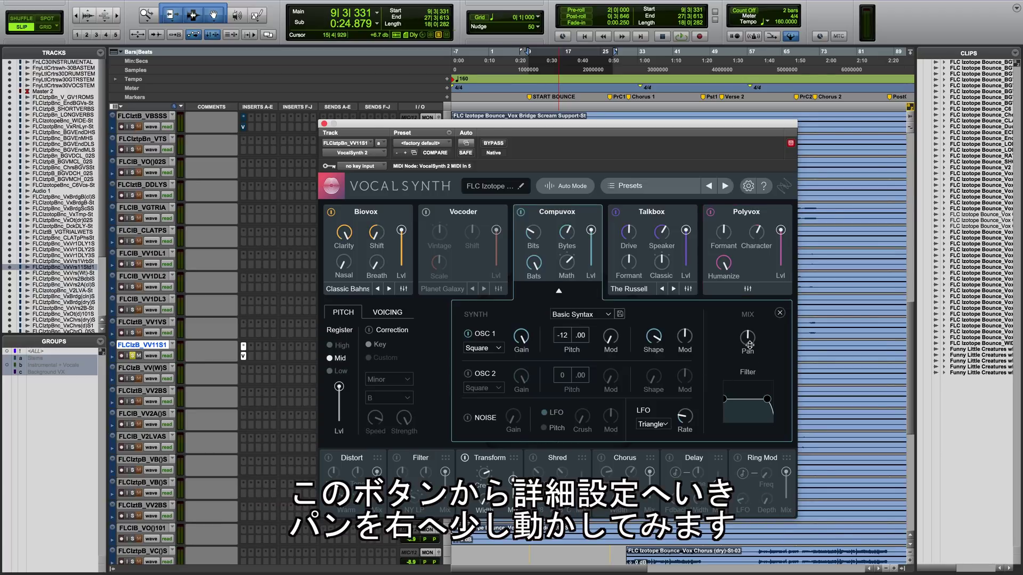
pyautogui.moveTo(747, 341); pyautogui.dragTo(747, 312)
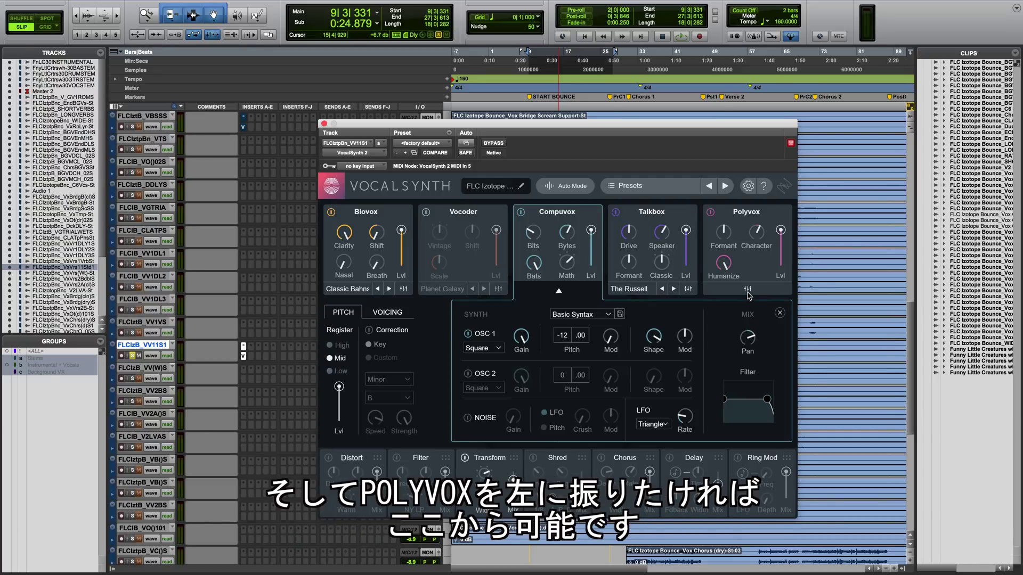
pyautogui.click(748, 292)
pyautogui.moveTo(748, 339); pyautogui.dragTo(747, 361)
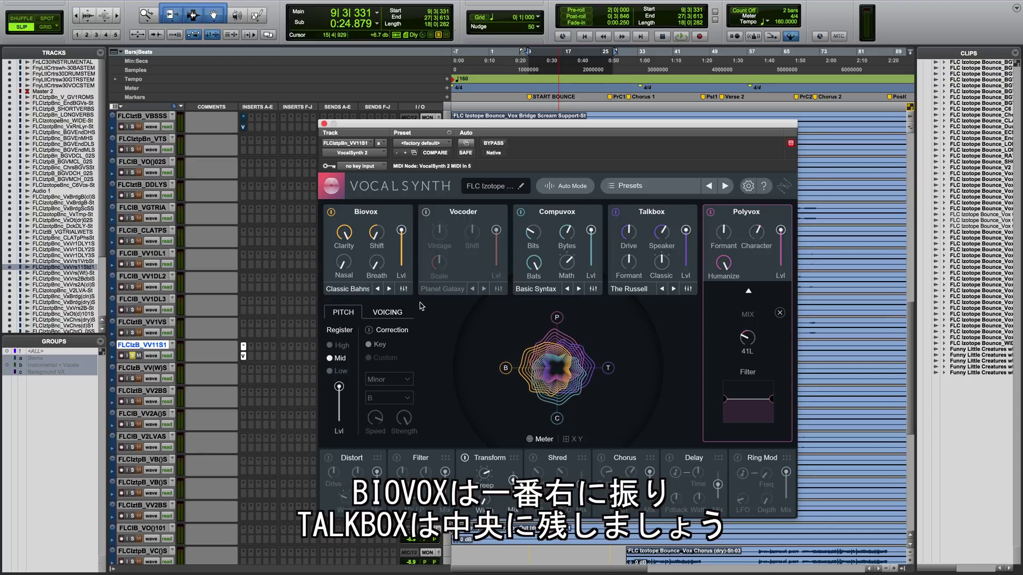
# Pan Biovox far right to 90R in its advanced settings
pyautogui.click(403, 288)
pyautogui.moveTo(747, 339); pyautogui.dragTo(748, 278)
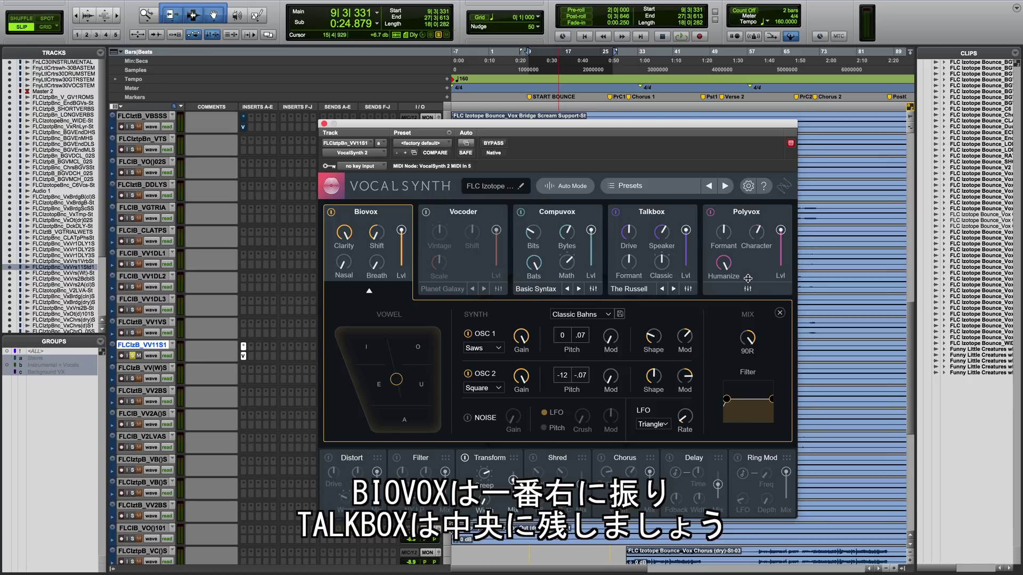
# Apply a high-pass filter to Talkbox in its advanced settings, leaving its pan centred
pyautogui.click(688, 290)
pyautogui.moveTo(746, 339)
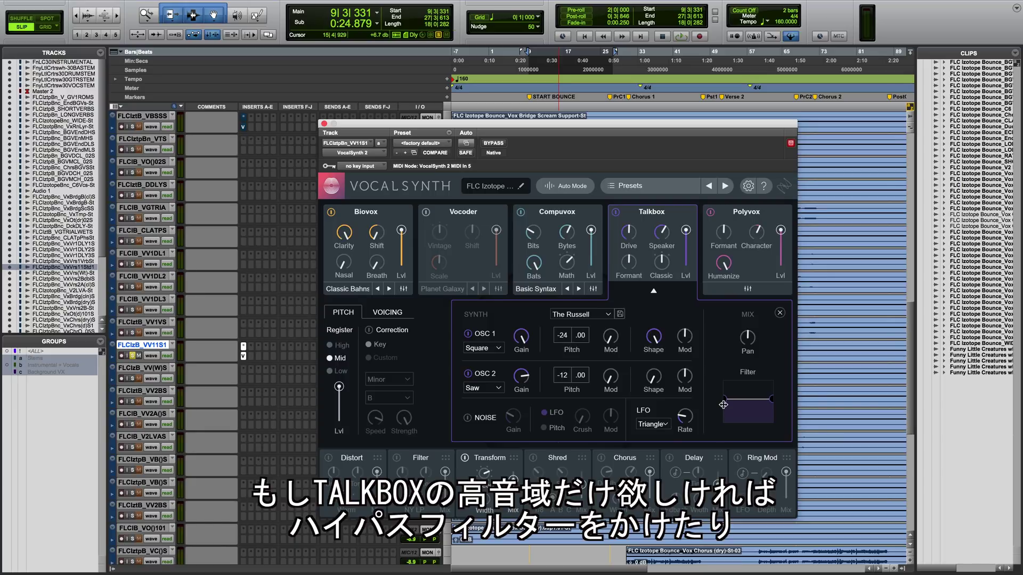
pyautogui.moveTo(725, 399); pyautogui.dragTo(754, 400)
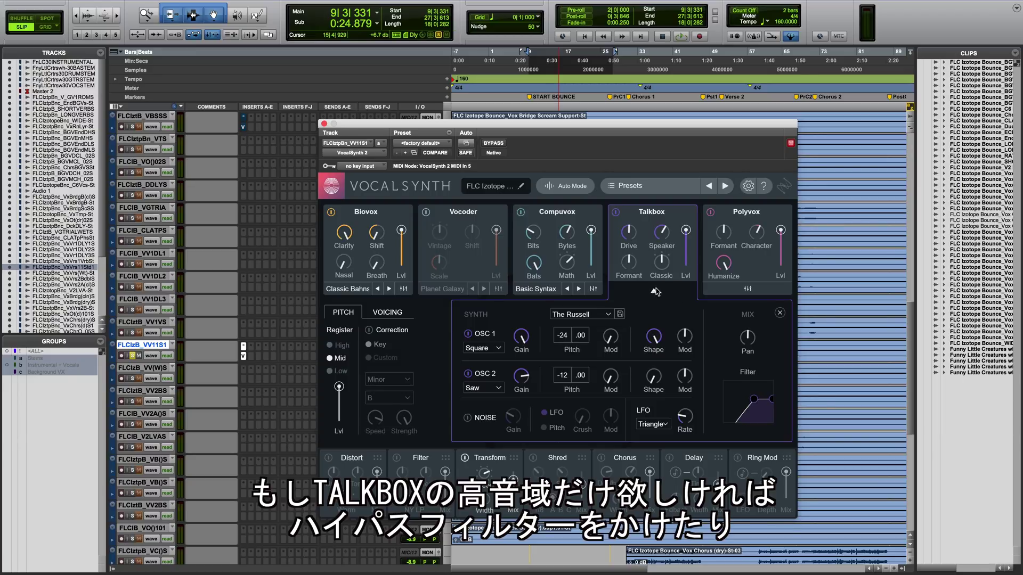
pyautogui.click(655, 292)
# Apply a low-pass filter to Biovox in its advanced settings and play the vocal with the new pan and filter settings
pyautogui.click(405, 288)
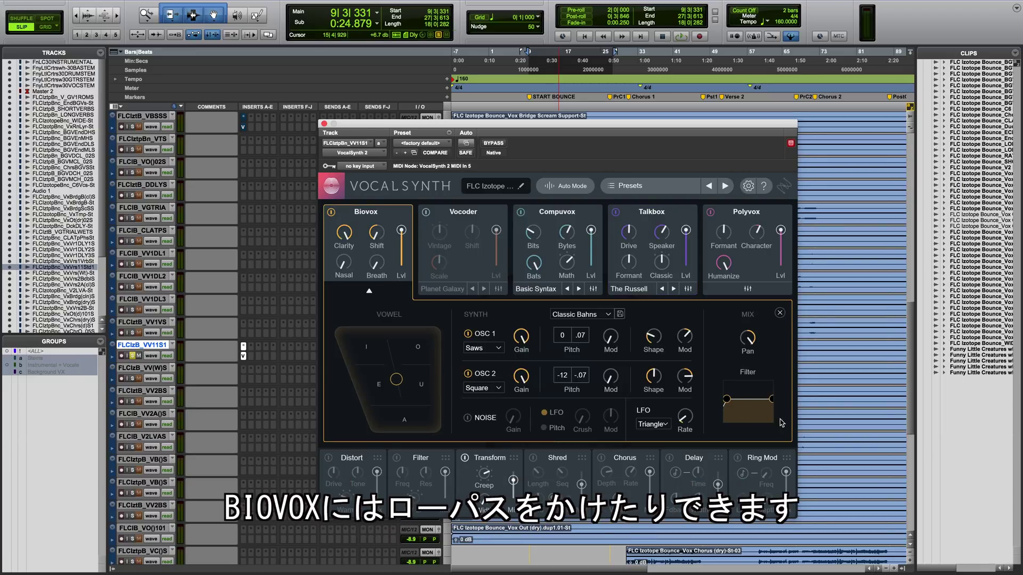
pyautogui.moveTo(770, 398); pyautogui.dragTo(748, 399)
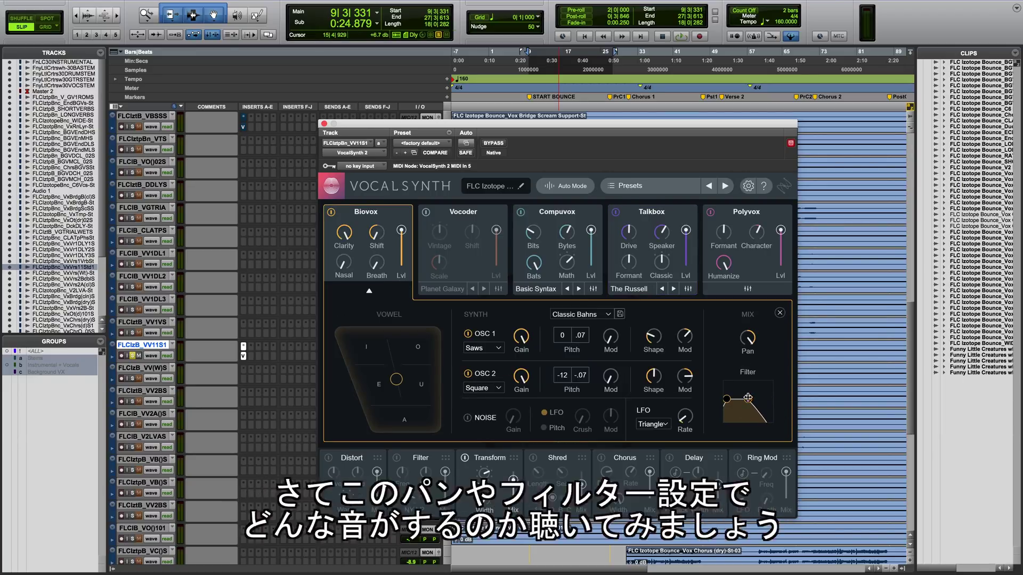
pyautogui.click(370, 294)
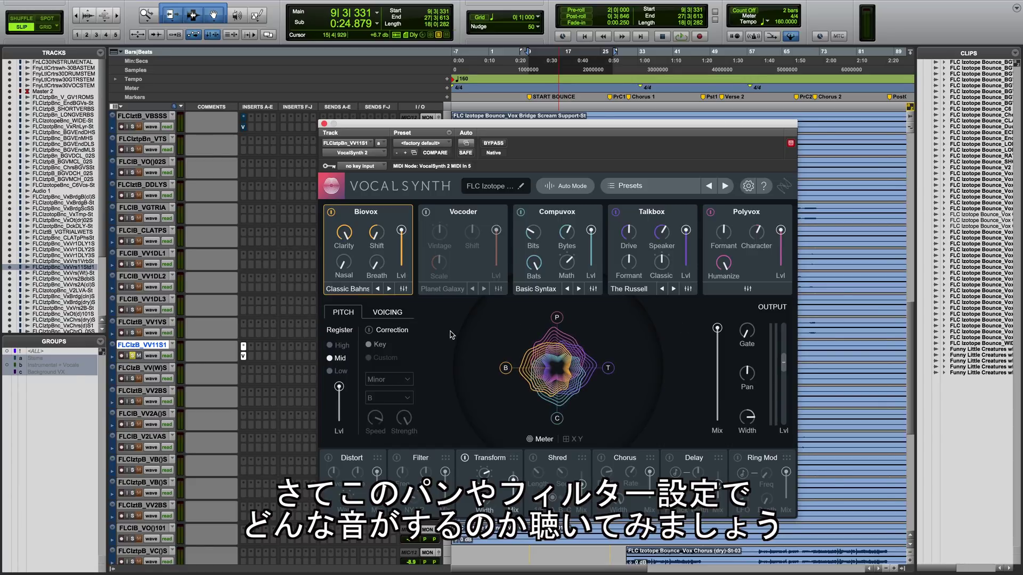
pyautogui.press('space')
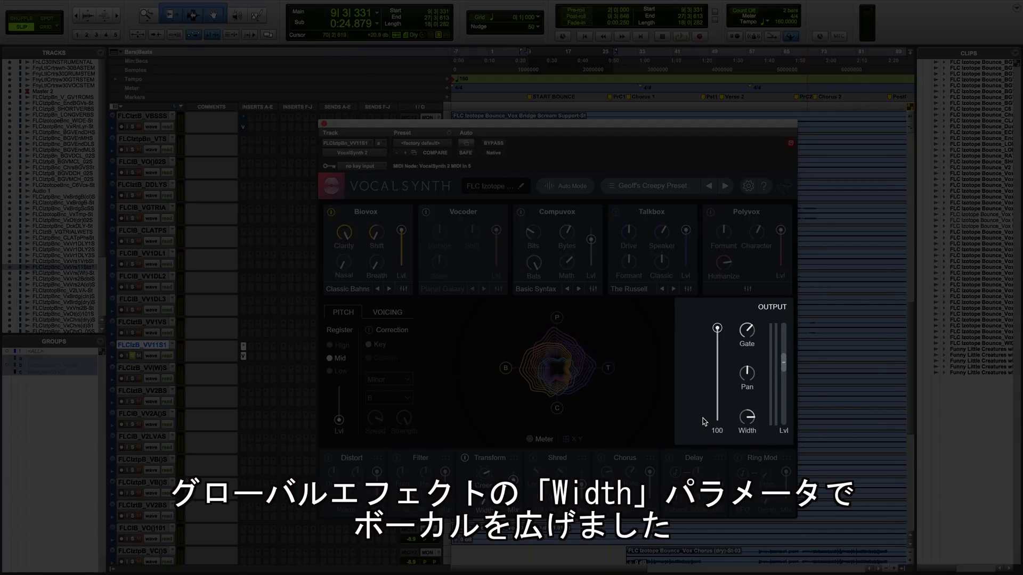
# Adjust the output Width to spread the vocal wider and audition it
pyautogui.moveTo(744, 415)
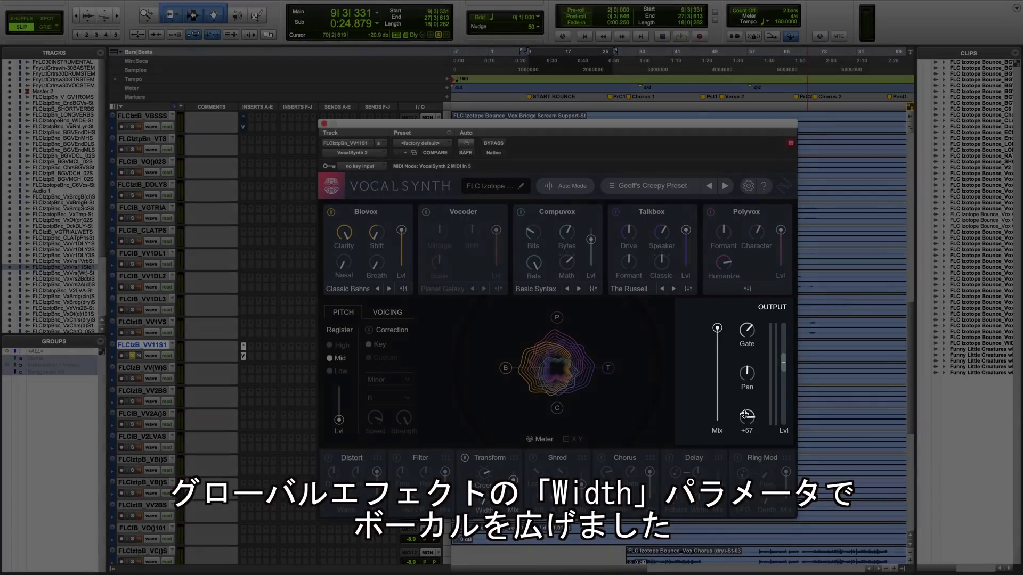
pyautogui.moveTo(745, 416); pyautogui.dragTo(738, 389)
pyautogui.press('space')
pyautogui.press('space')
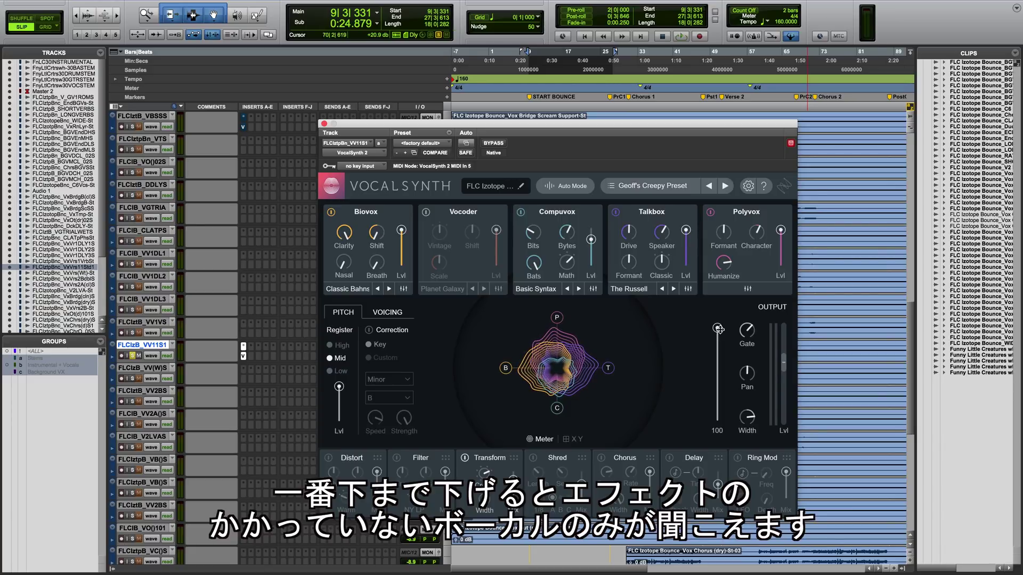
# Sweep the output Mix down to fully dry and back up to 98 while the vocal plays
pyautogui.press('space')
pyautogui.moveTo(718, 329); pyautogui.dragTo(722, 443)
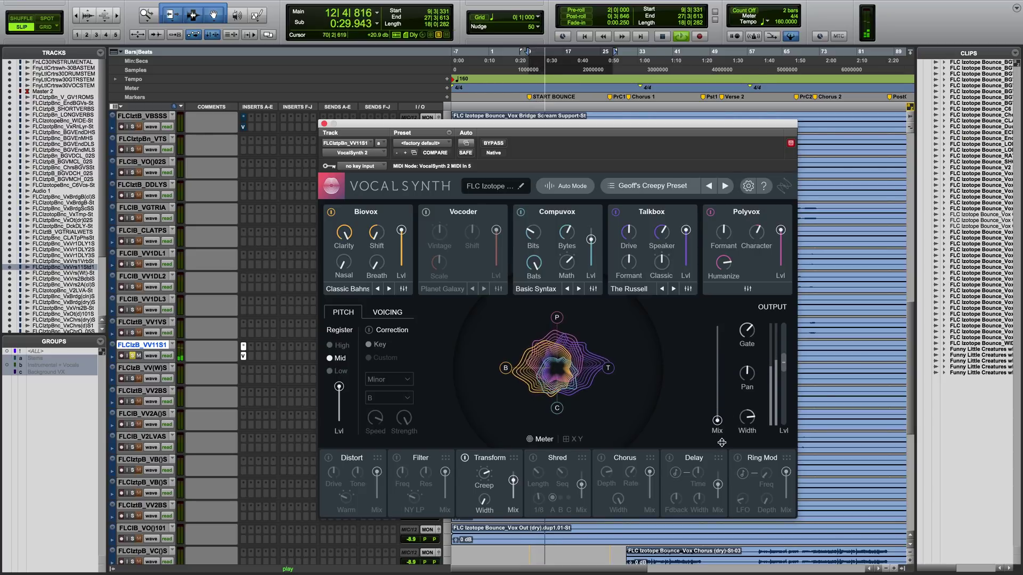
pyautogui.moveTo(718, 421); pyautogui.dragTo(715, 330)
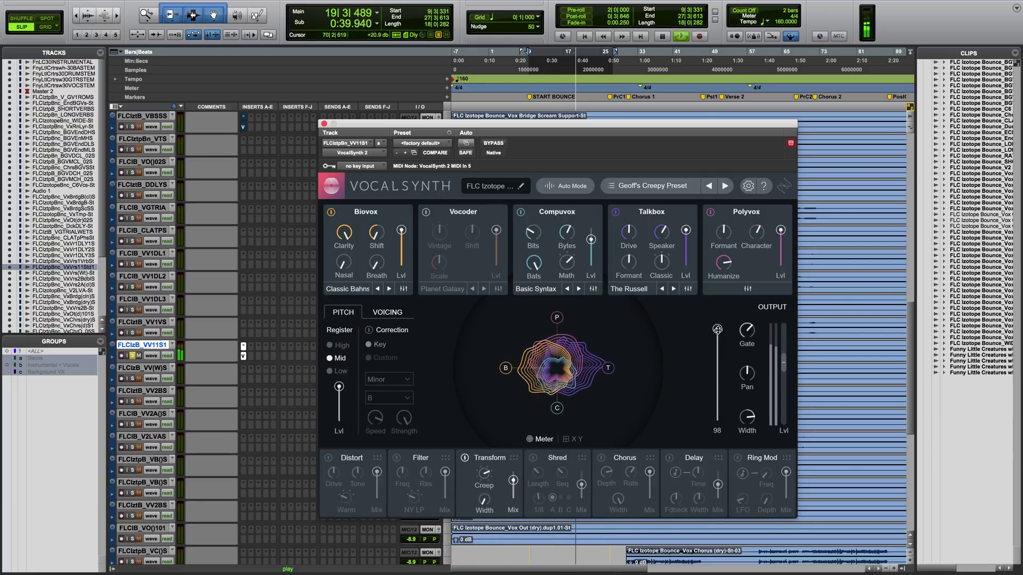
pyautogui.press('space')
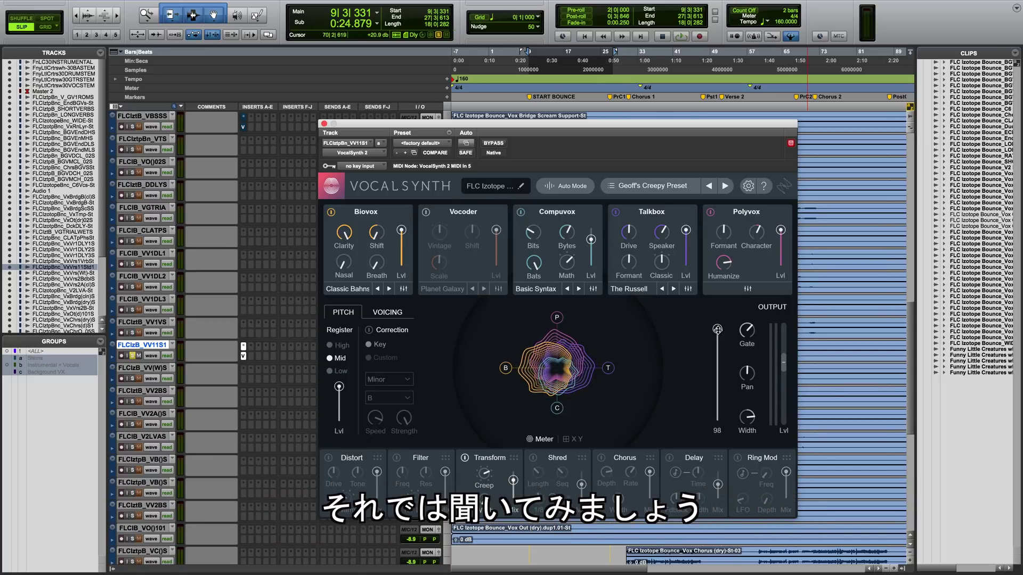
# Lower the output Mix to 57 during playback and compare wet/dry balances with the rest of the tracks playing
pyautogui.press('space')
pyautogui.moveTo(718, 329); pyautogui.dragTo(715, 369)
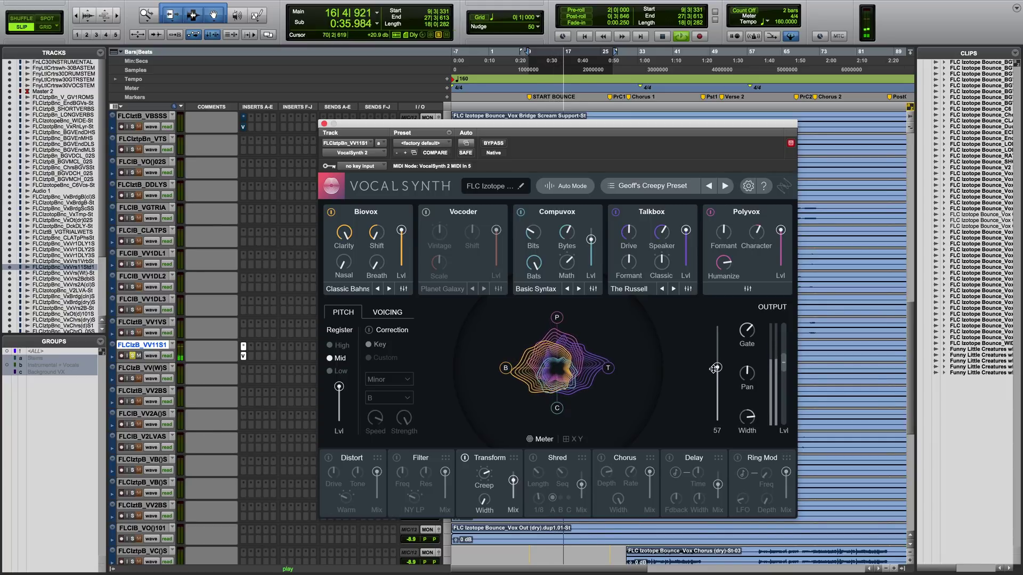
pyautogui.click(132, 355)
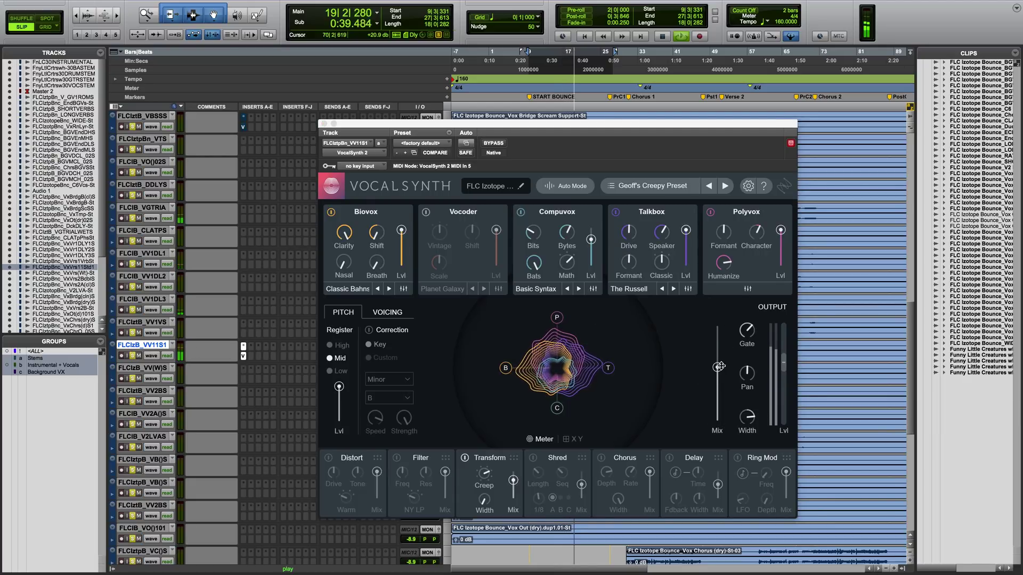
pyautogui.moveTo(719, 366); pyautogui.dragTo(722, 466)
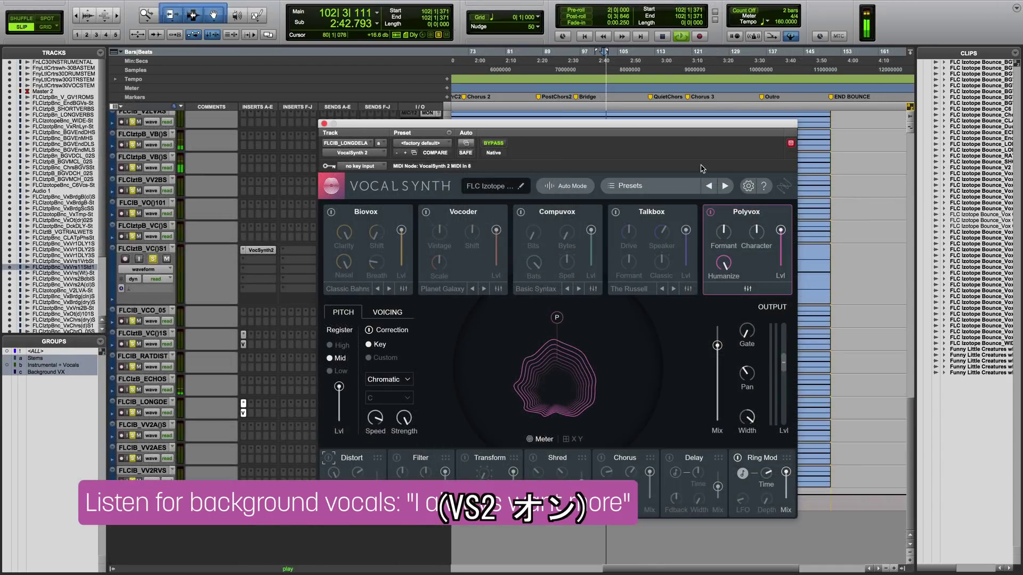
# Adjust the Ring Mod's tempo-synced Time and the output Width in VocalSynth 2 on the long delay track
pyautogui.moveTo(666, 128); pyautogui.dragTo(503, 127)
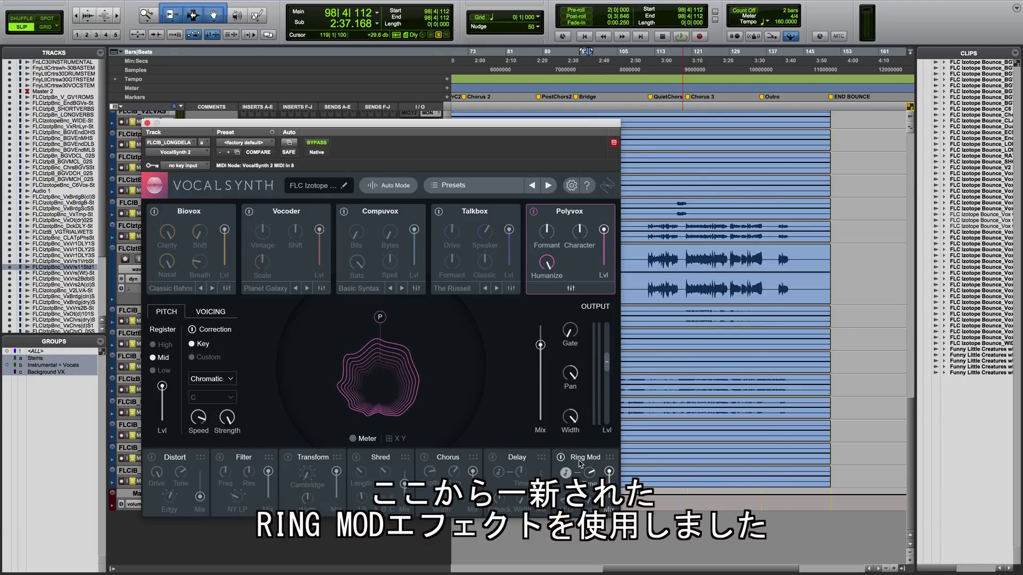
pyautogui.moveTo(609, 459); pyautogui.dragTo(600, 488)
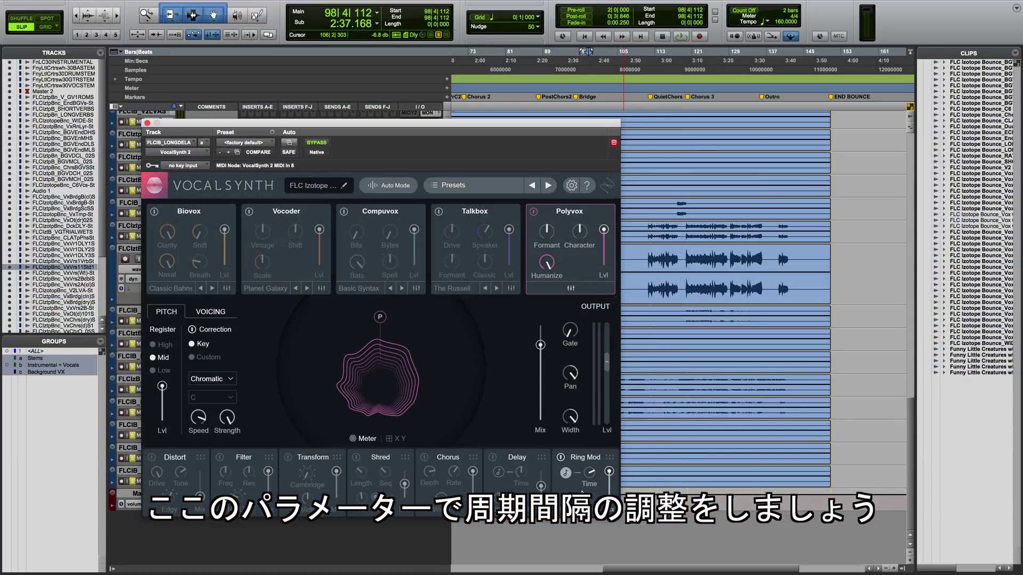
pyautogui.moveTo(590, 473)
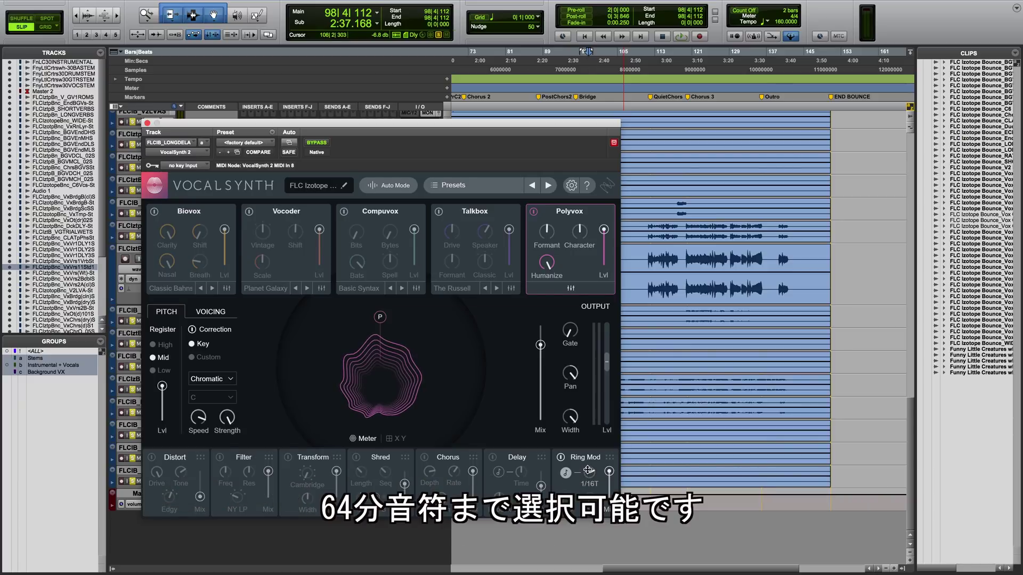
pyautogui.moveTo(588, 465)
pyautogui.mouseDown()
pyautogui.moveTo(583, 430)
pyautogui.moveTo(582, 464)
pyautogui.mouseUp()
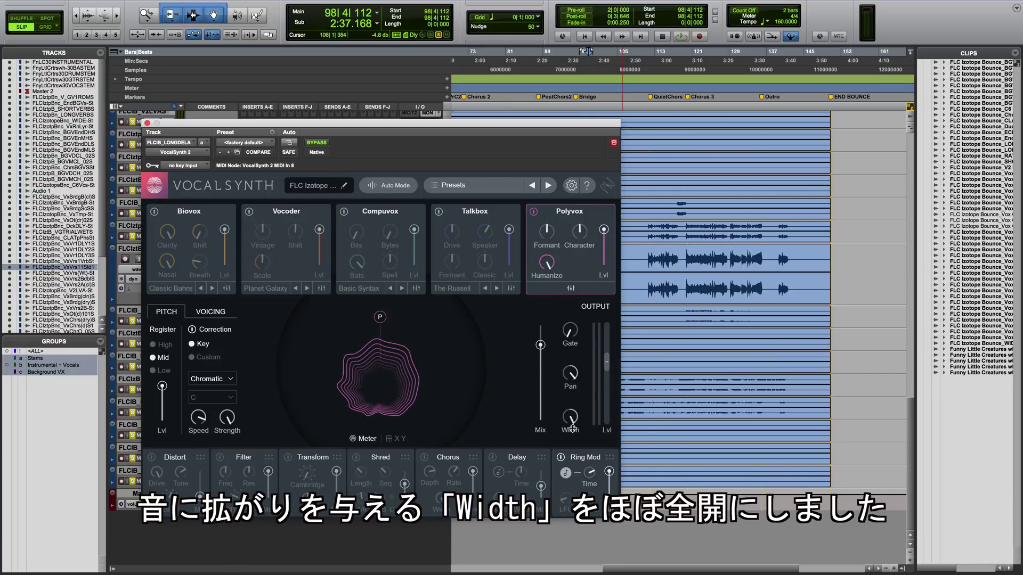
pyautogui.moveTo(569, 426); pyautogui.dragTo(568, 421)
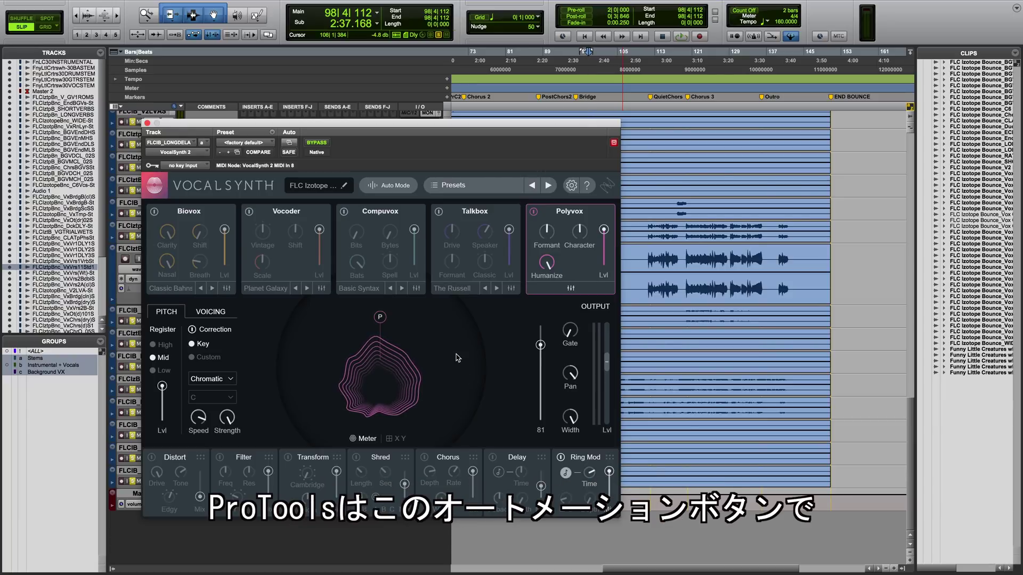
# Try adding Gate: Threshold to the plug-in's automated parameters and remove it again, keeping Output: Pan enabled for automation
pyautogui.click(289, 143)
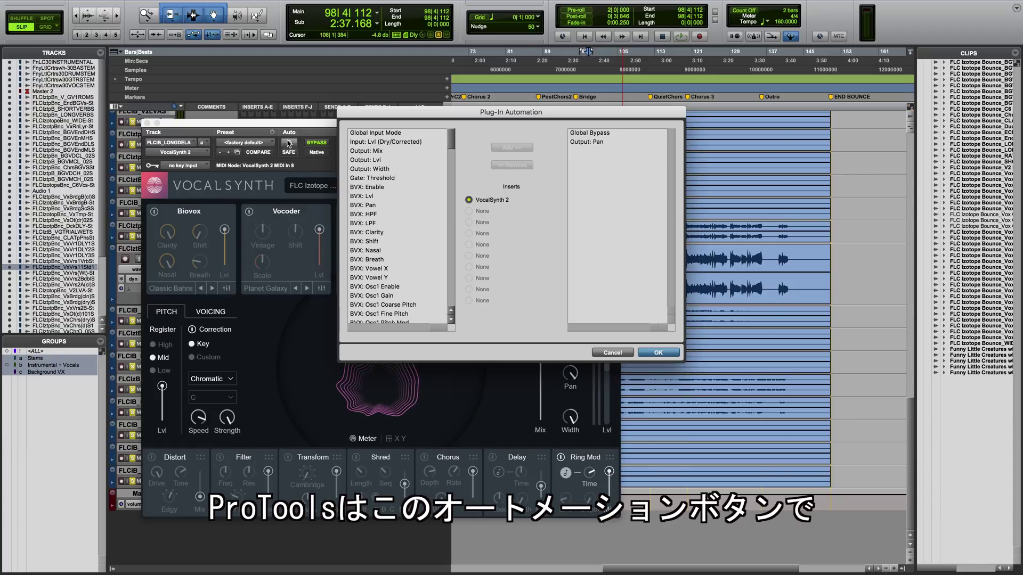
pyautogui.click(594, 142)
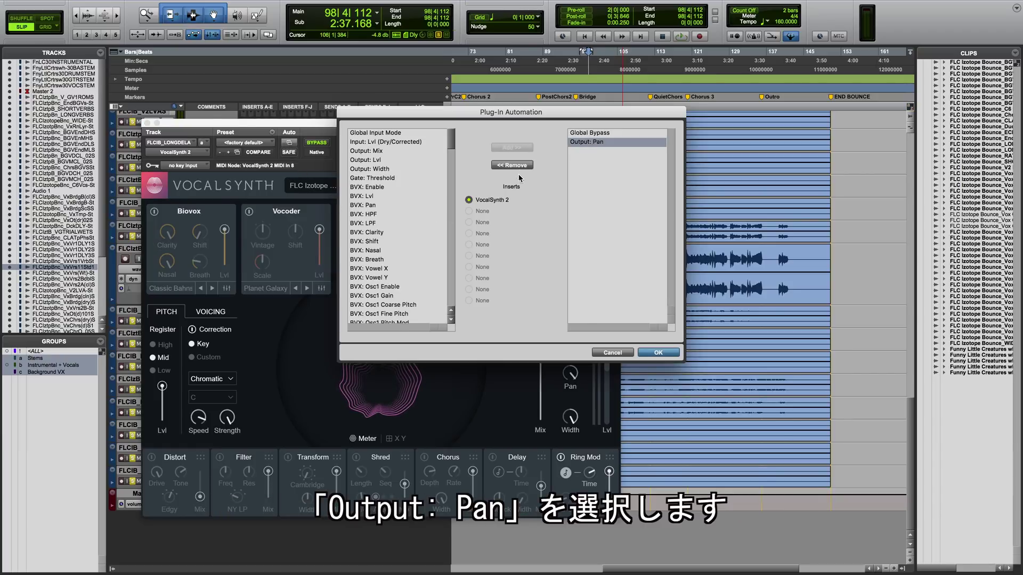
pyautogui.click(368, 179)
pyautogui.click(503, 148)
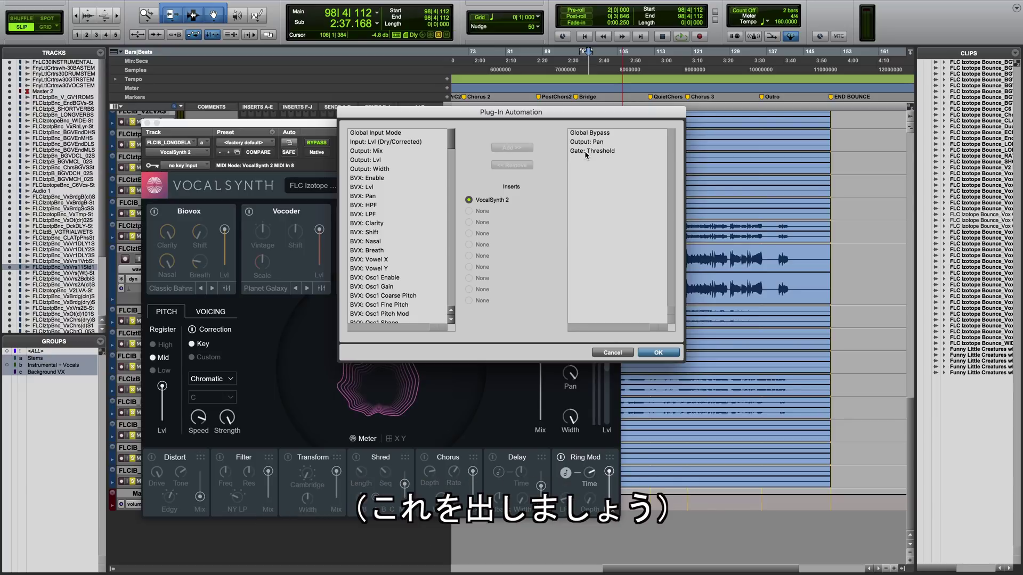
pyautogui.click(585, 152)
pyautogui.click(511, 165)
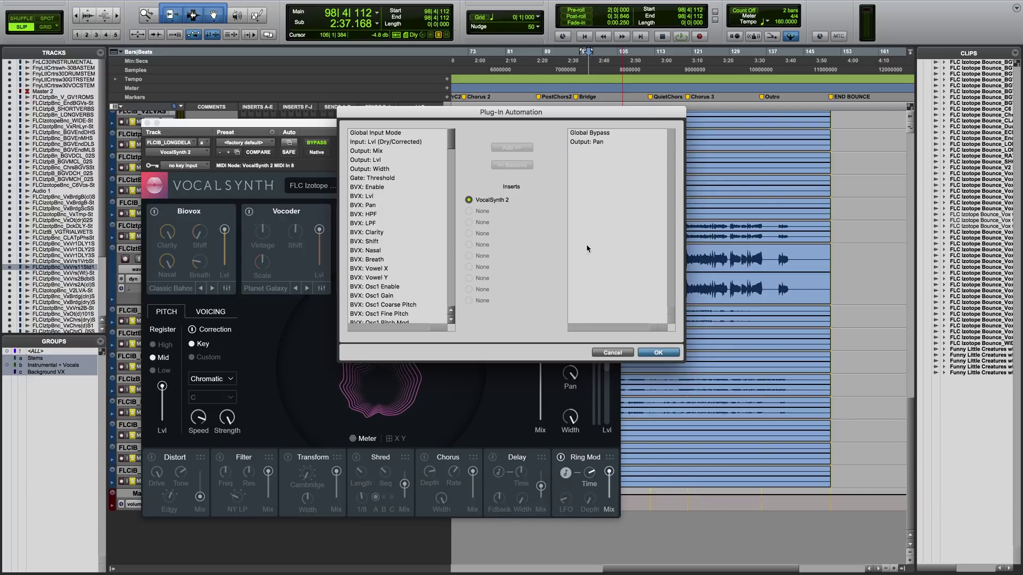
pyautogui.click(659, 353)
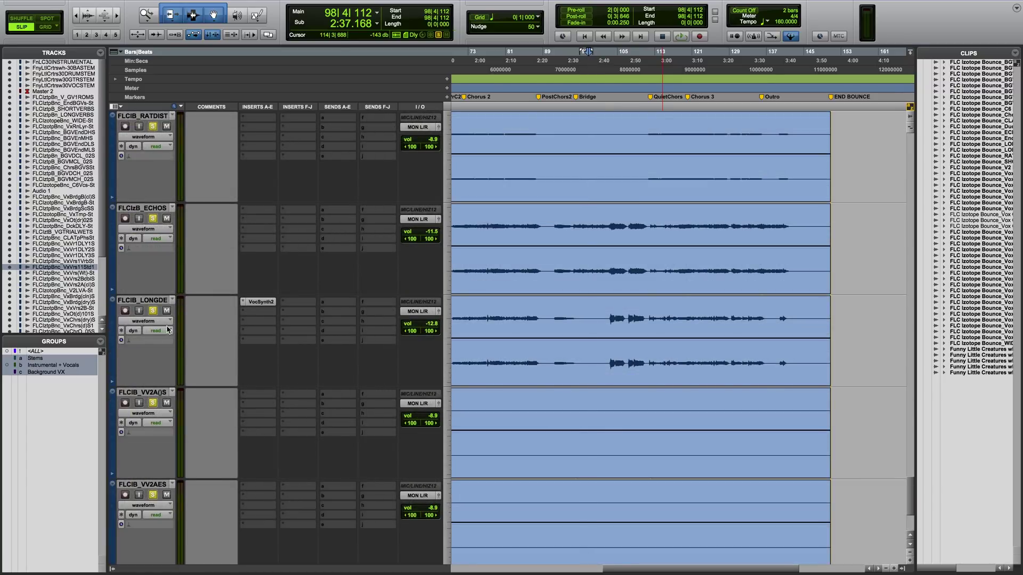
# Display the VocalSynth 2 Output: Pan automation on the long delay track in place of its waveform
pyautogui.click(168, 321)
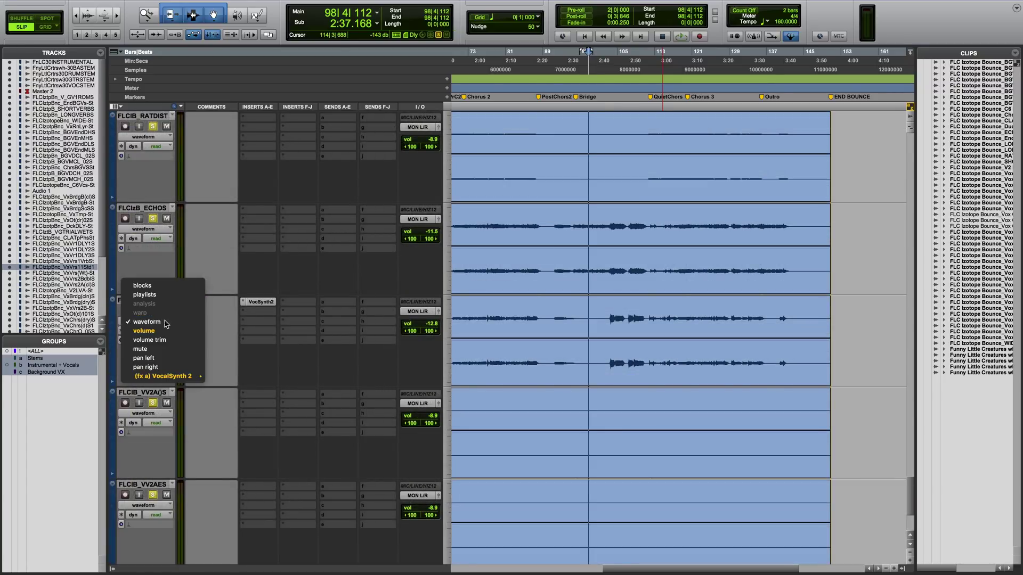
pyautogui.moveTo(196, 378)
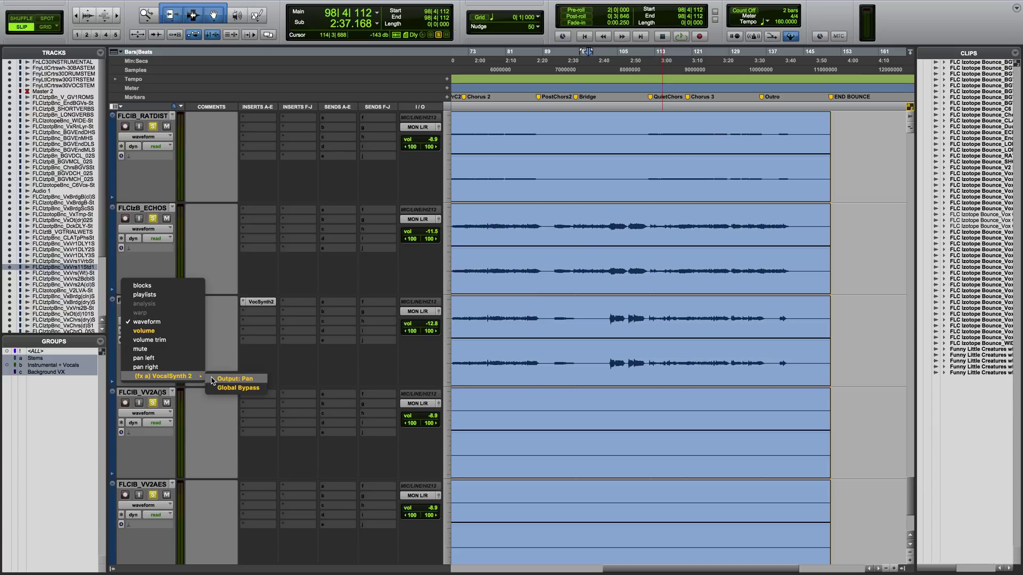
pyautogui.click(235, 379)
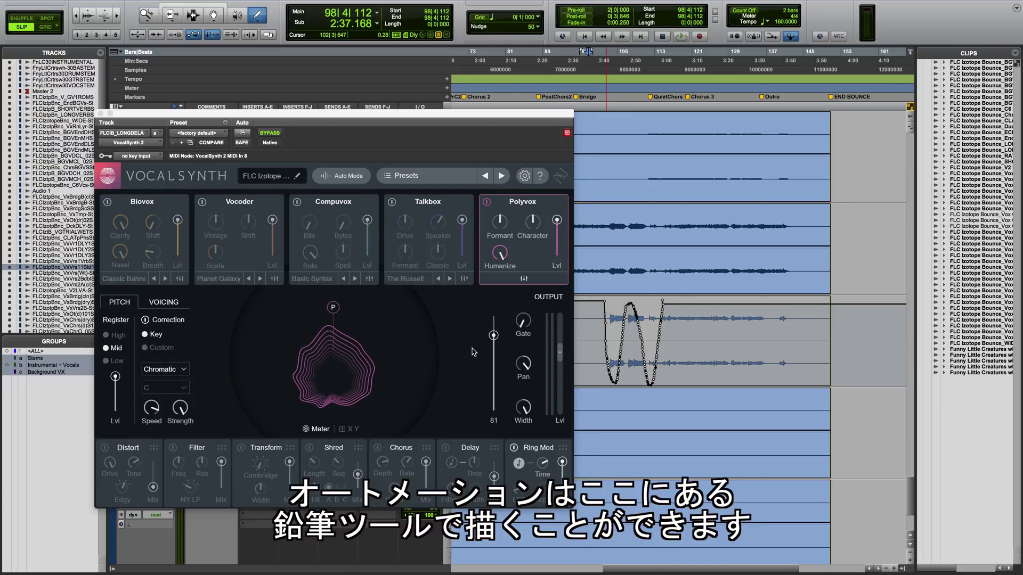
# Redraw the first dip of the Output: Pan automation curve after the Bridge marker with the Free Hand pencil
pyautogui.click(256, 23)
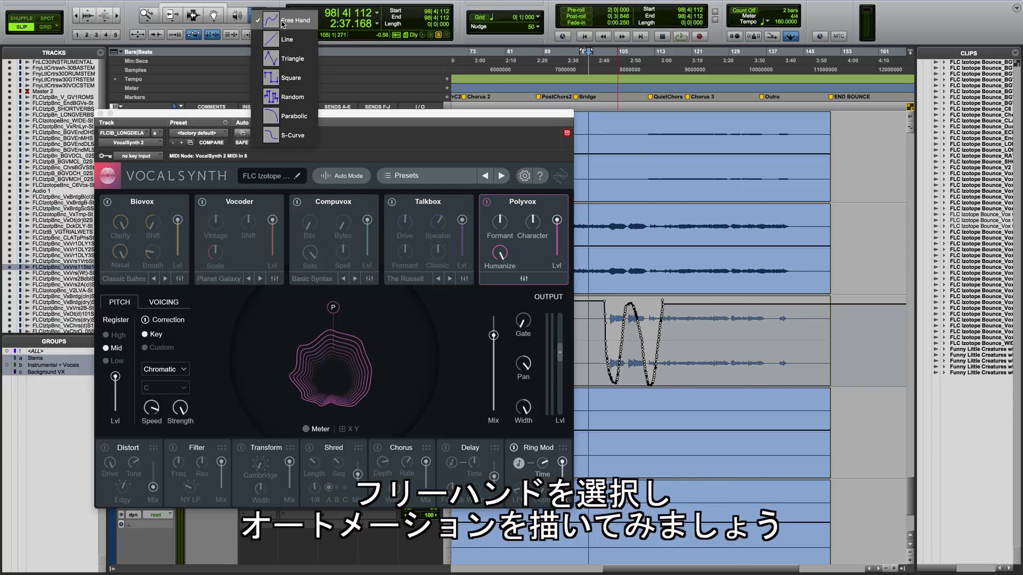
pyautogui.click(257, 21)
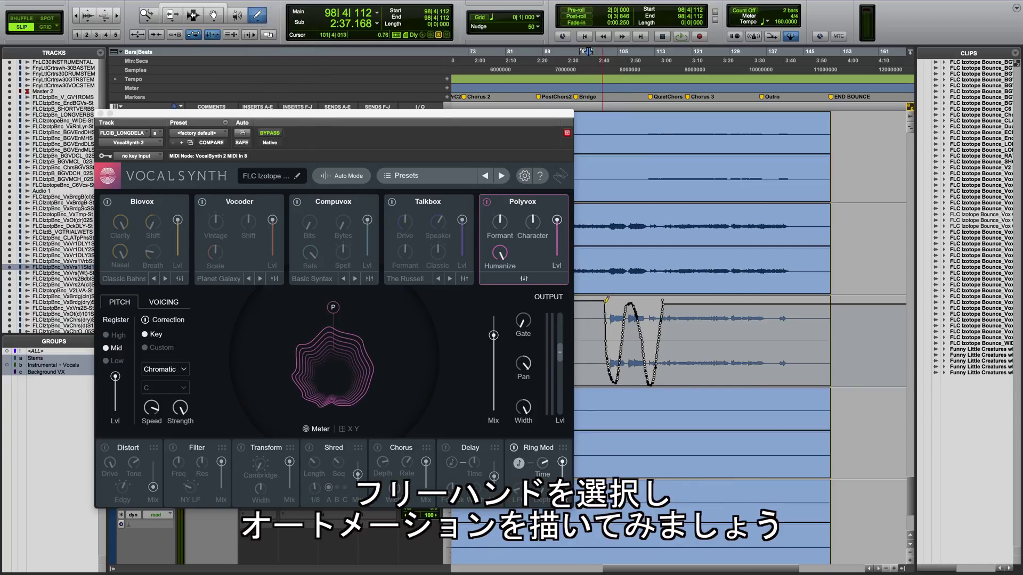
pyautogui.moveTo(607, 300); pyautogui.dragTo(609, 369)
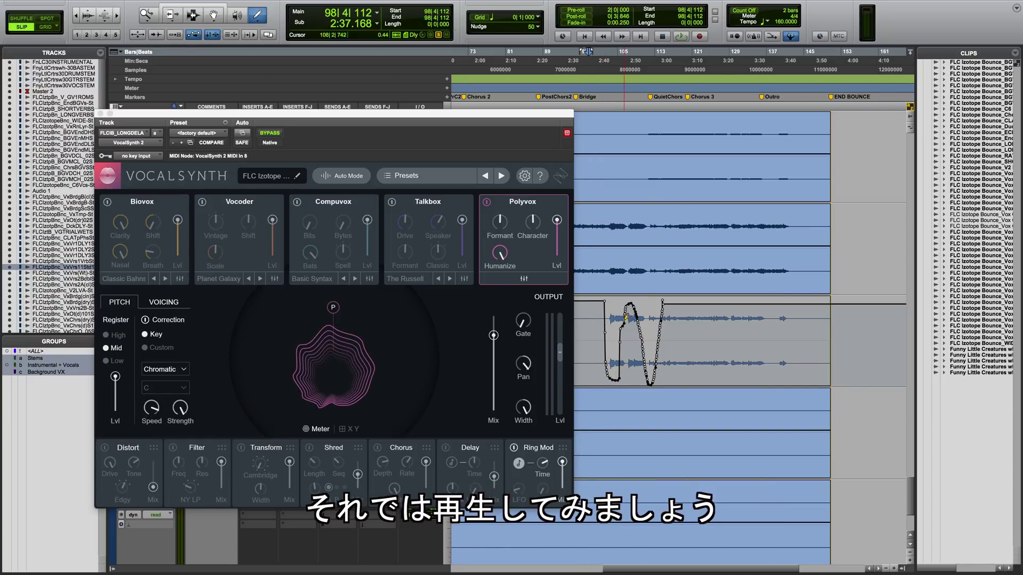